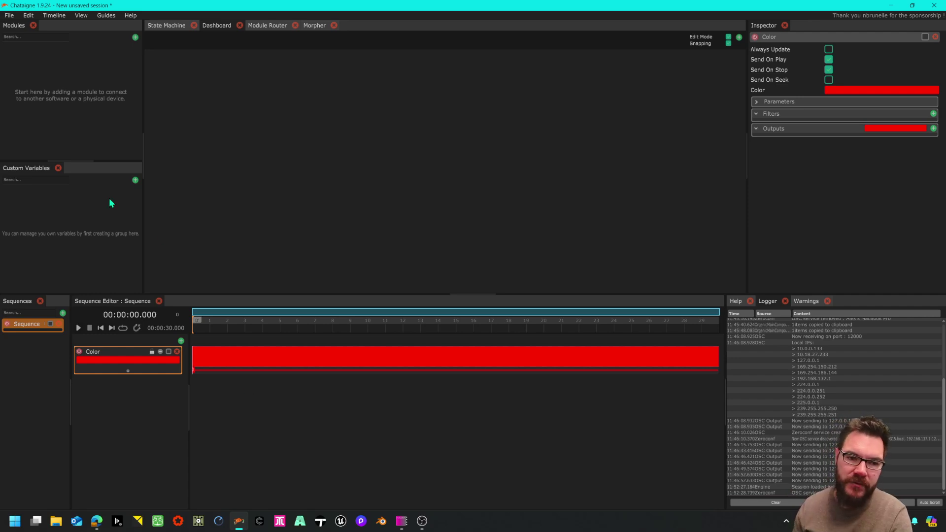
Add a color key to the Color layer at about 4.2 s and make it bright green.
{"action": "left_click", "coordinate": [181, 342]}
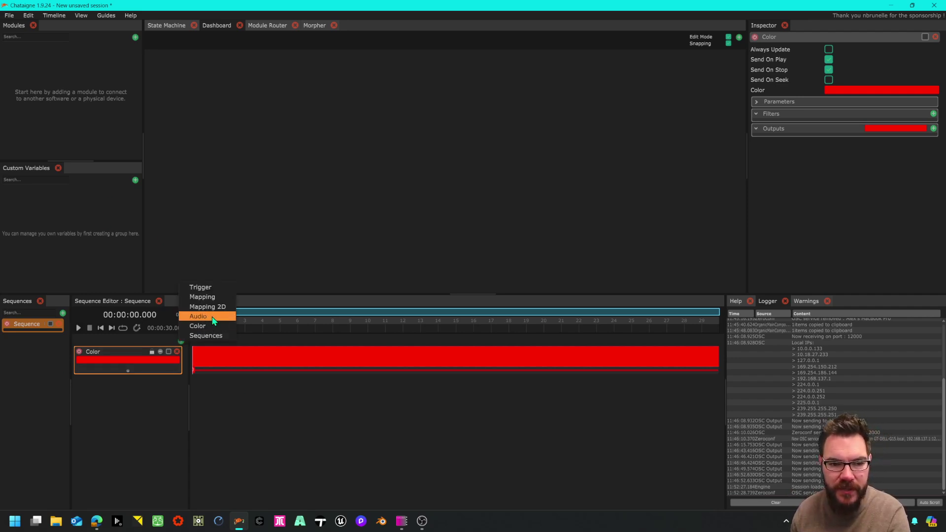
{"action": "left_click", "coordinate": [254, 372]}
{"action": "double_click", "coordinate": [255, 371]}
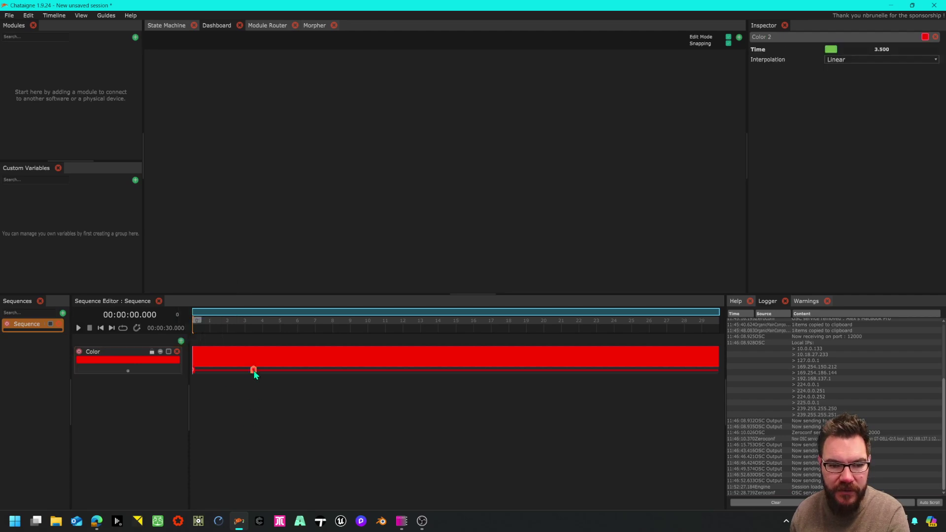
{"action": "left_click_drag", "start_coordinate": [254, 369], "coordinate": [267, 370]}
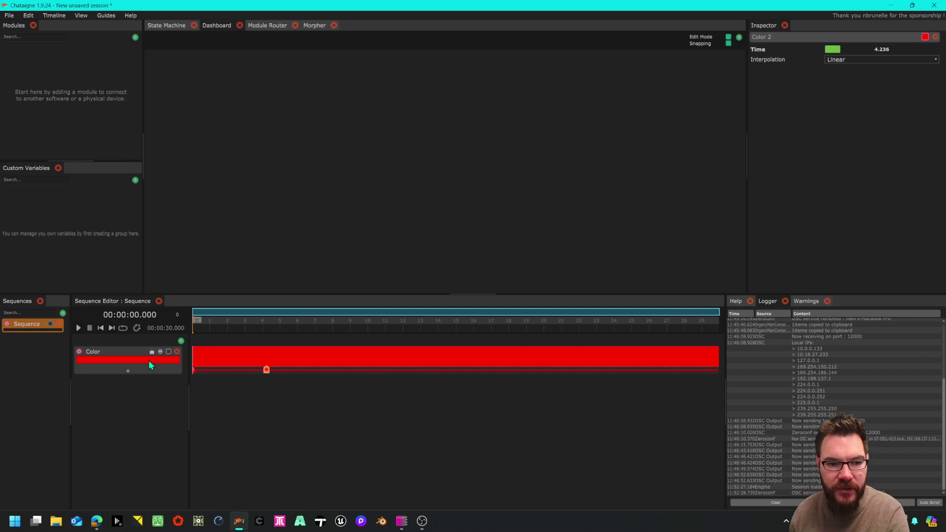
{"action": "double_click", "coordinate": [266, 371]}
{"action": "left_click", "coordinate": [403, 321]}
{"action": "left_click", "coordinate": [390, 354]}
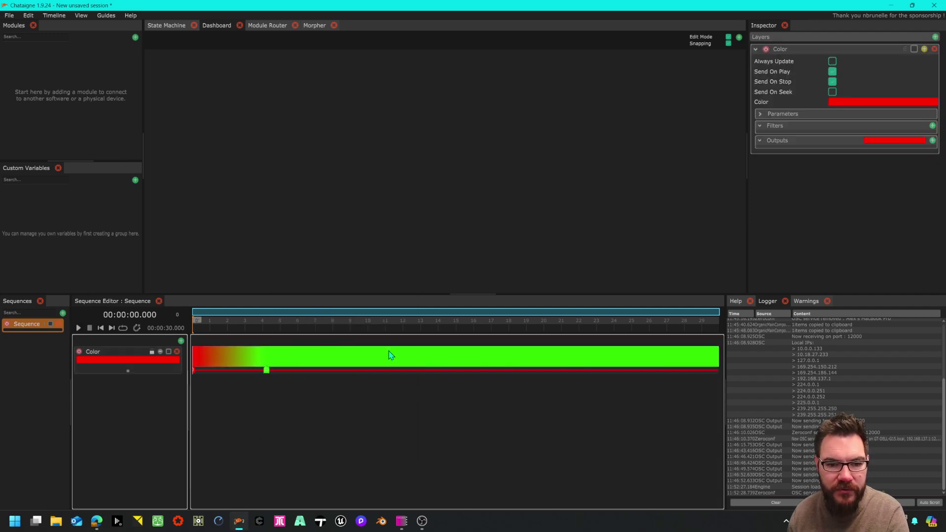
Add a color key at about 10.8 s on the Color layer and make it lavender.
{"action": "double_click", "coordinate": [383, 370]}
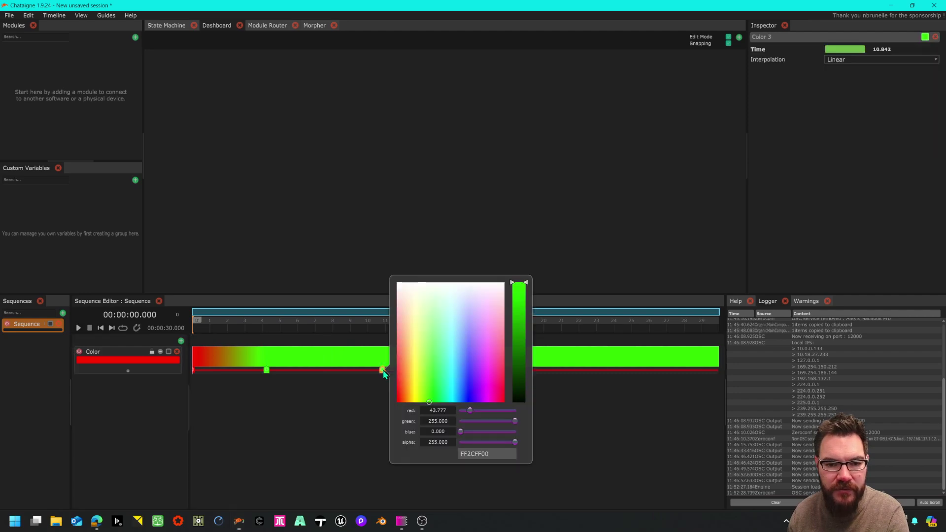
{"action": "left_click", "coordinate": [468, 322]}
{"action": "left_click", "coordinate": [349, 440]}
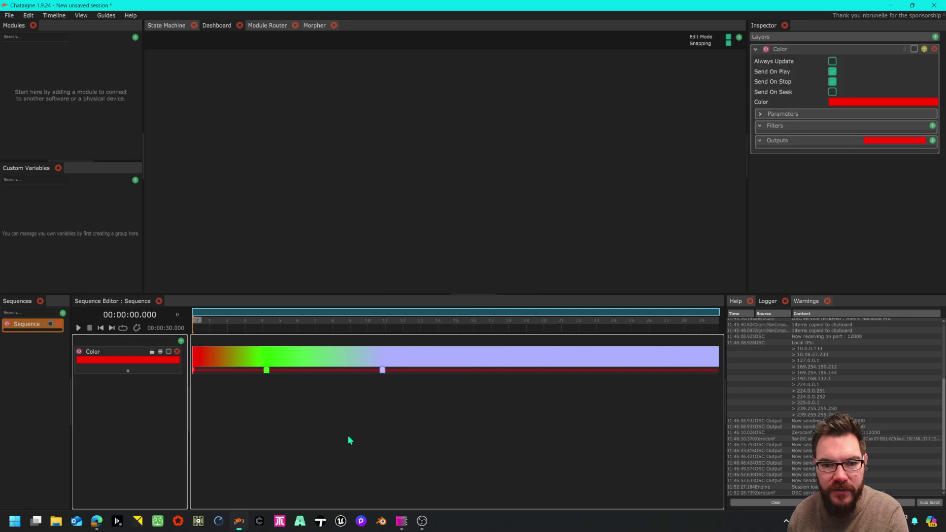
Add a color key at about 15.2 s on the Color layer and make it pale yellow.
{"action": "double_click", "coordinate": [458, 370]}
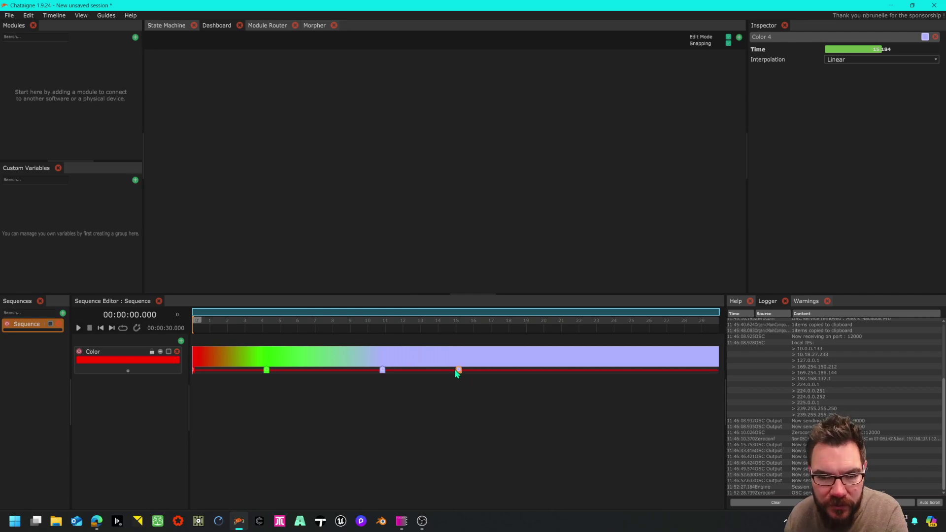
{"action": "double_click", "coordinate": [458, 370]}
{"action": "left_click", "coordinate": [513, 356]}
{"action": "left_click_drag", "start_coordinate": [513, 357], "coordinate": [489, 352]}
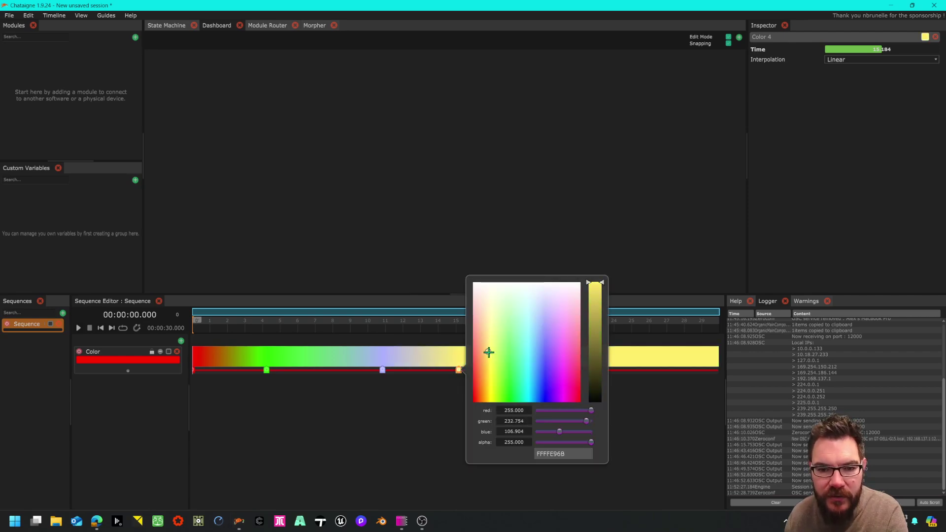
{"action": "left_click", "coordinate": [472, 392]}
Add a color key at about 22.4 s on the Color layer and make it black.
{"action": "double_click", "coordinate": [586, 370]}
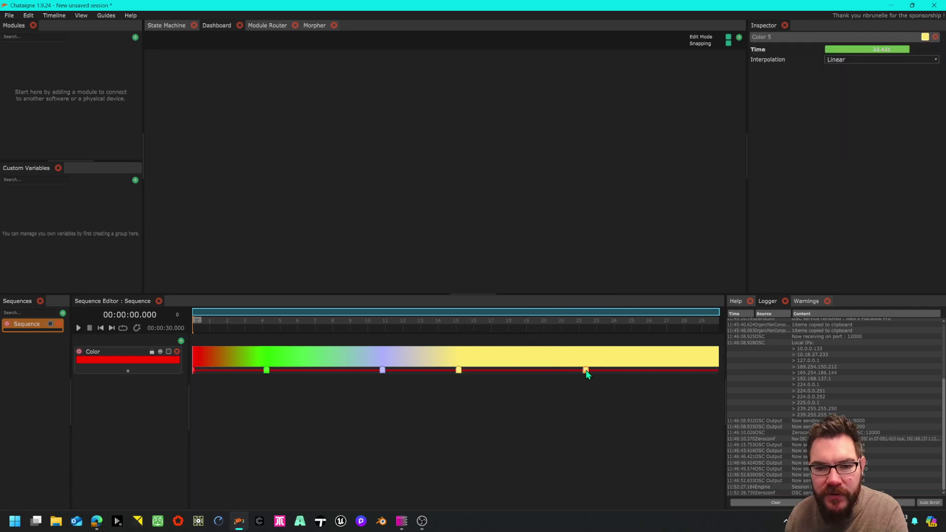
{"action": "double_click", "coordinate": [586, 371]}
{"action": "left_click_drag", "start_coordinate": [721, 320], "coordinate": [735, 440]}
{"action": "left_click", "coordinate": [592, 423]}
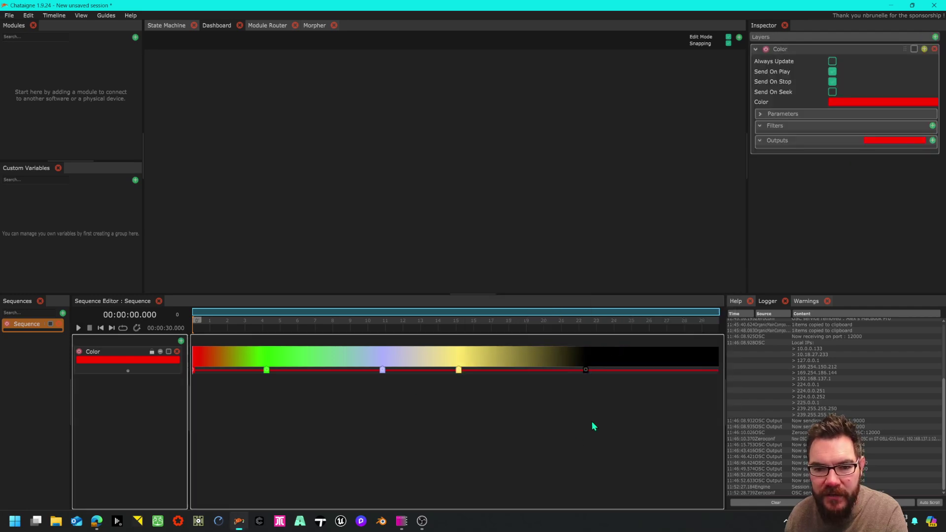
Add a red color key at about 27.4 s and move the black key to about 21.9 s.
{"action": "double_click", "coordinate": [660, 370]}
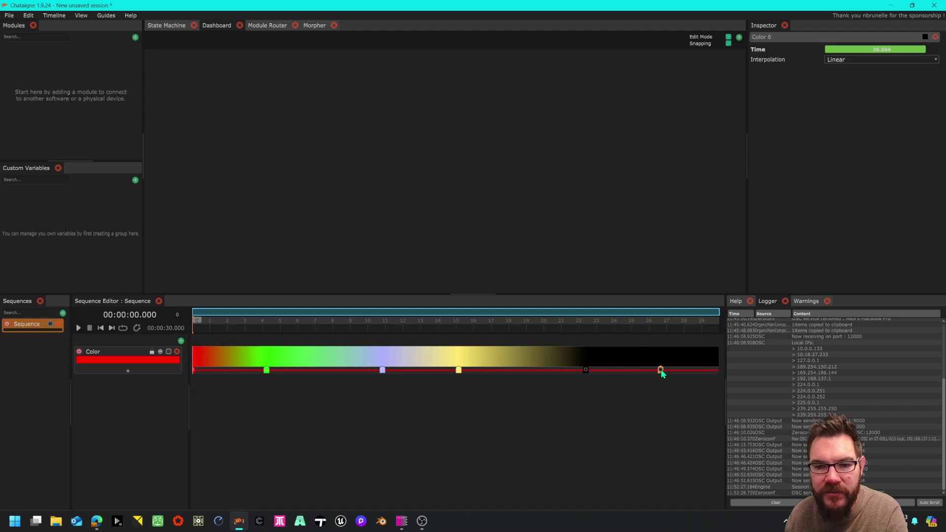
{"action": "double_click", "coordinate": [660, 370]}
{"action": "left_click", "coordinate": [798, 311]}
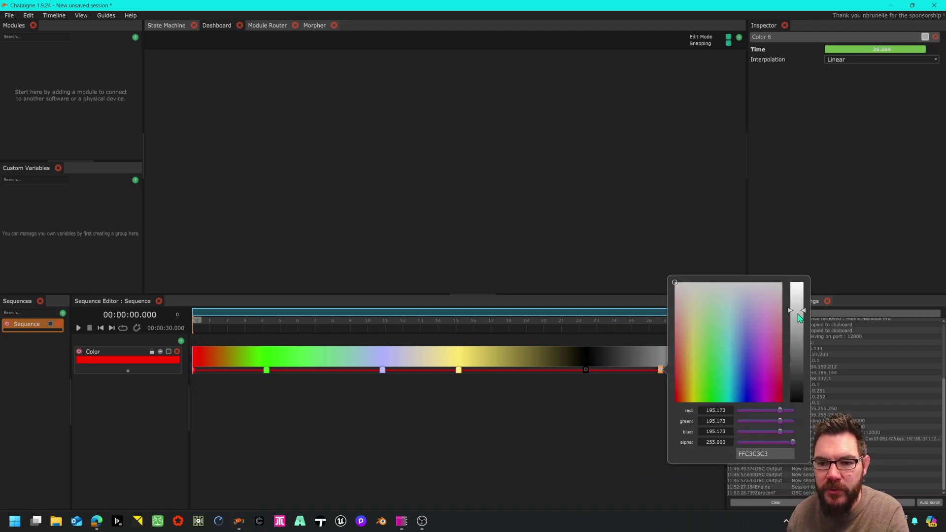
{"action": "left_click_drag", "start_coordinate": [697, 359], "coordinate": [661, 438]}
{"action": "left_click", "coordinate": [572, 442]}
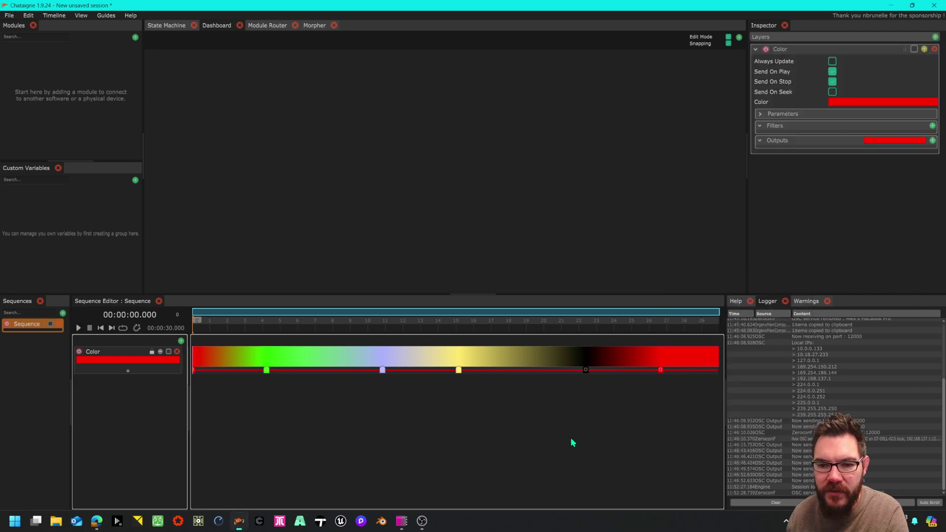
{"action": "left_click_drag", "start_coordinate": [661, 370], "coordinate": [673, 370]}
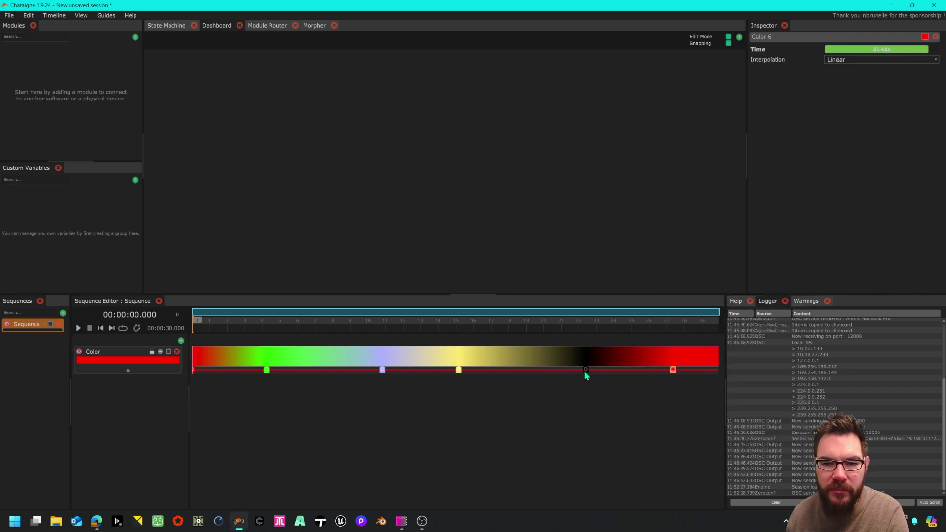
{"action": "mouse_move", "coordinate": [586, 370]}
{"action": "left_mouse_down"}
{"action": "mouse_move", "coordinate": [557, 370]}
{"action": "mouse_move", "coordinate": [576, 370]}
{"action": "left_mouse_up"}
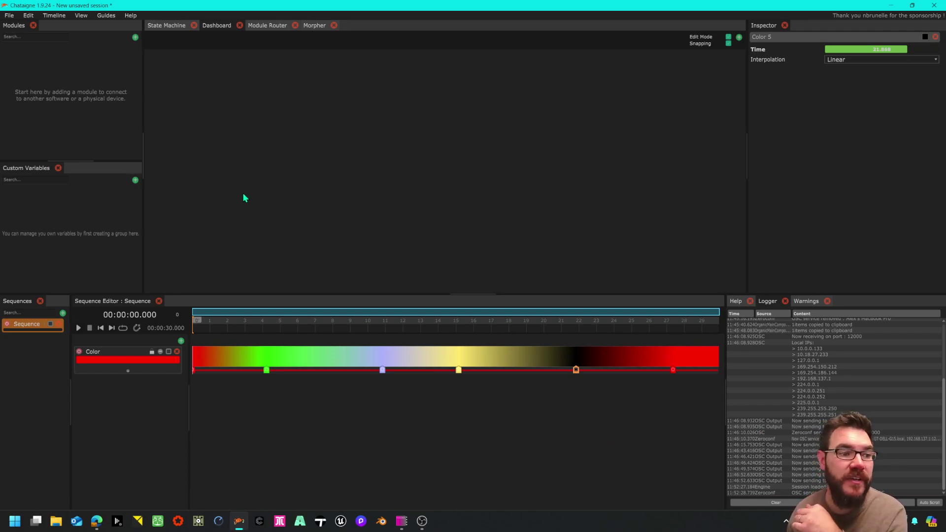
Add an OSC protocol module and disable its OSC input.
{"action": "left_click", "coordinate": [135, 37]}
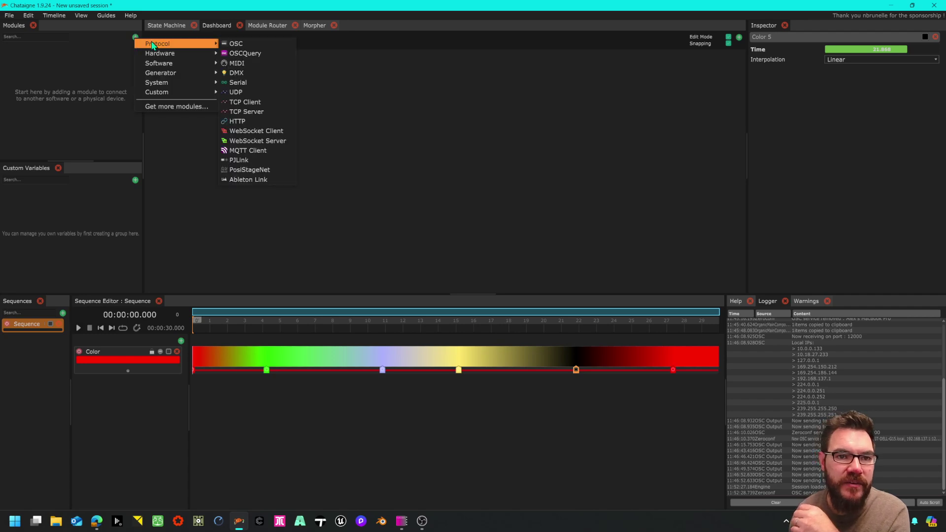
{"action": "mouse_move", "coordinate": [200, 45]}
{"action": "left_click", "coordinate": [240, 45]}
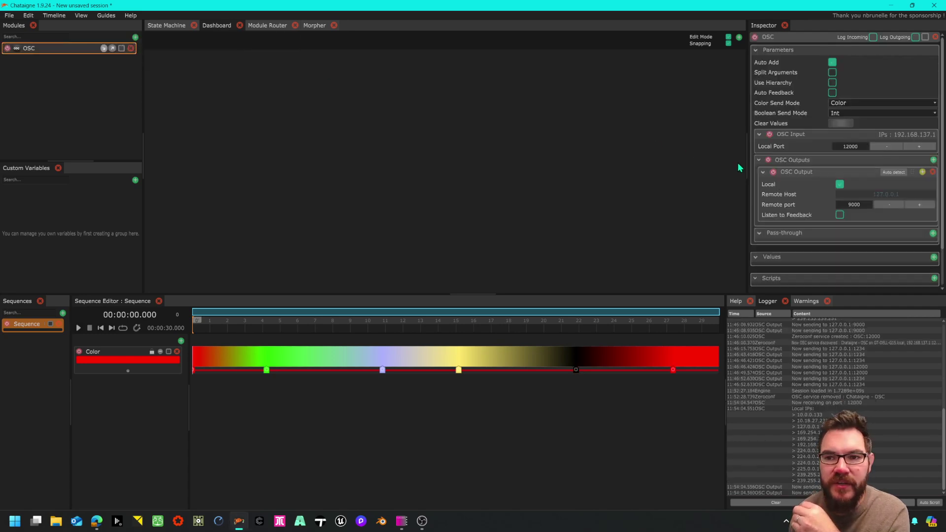
{"action": "left_click", "coordinate": [759, 135]}
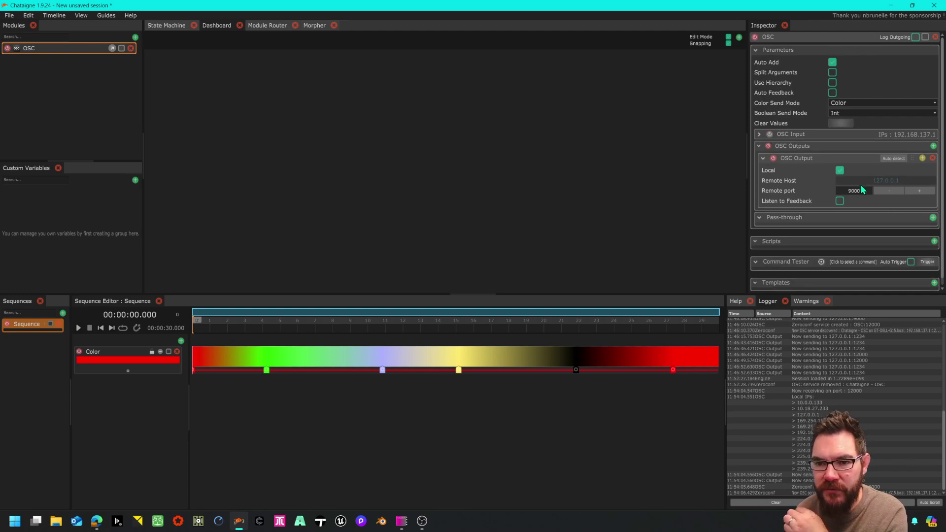
Set the remote port of the module's local OSC output to 1234.
{"action": "left_click", "coordinate": [839, 170]}
{"action": "left_click", "coordinate": [840, 171]}
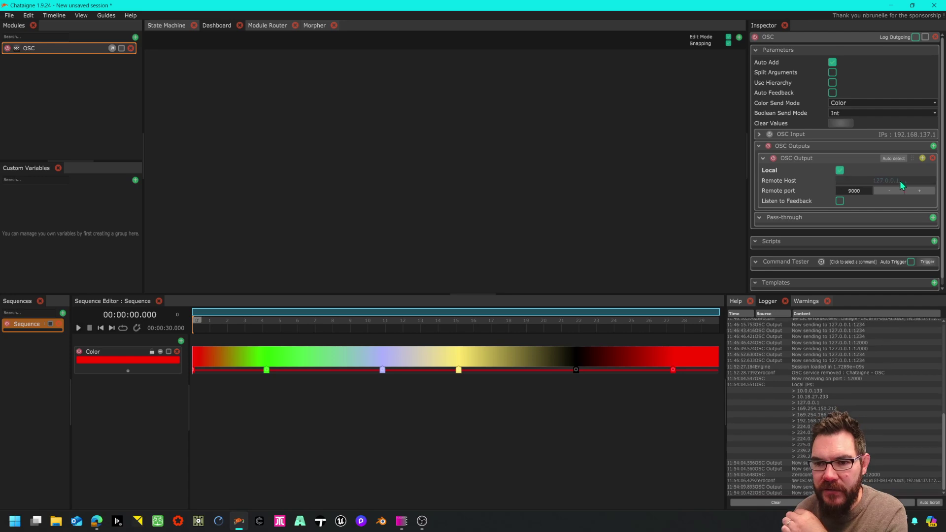
{"action": "double_click", "coordinate": [854, 191]}
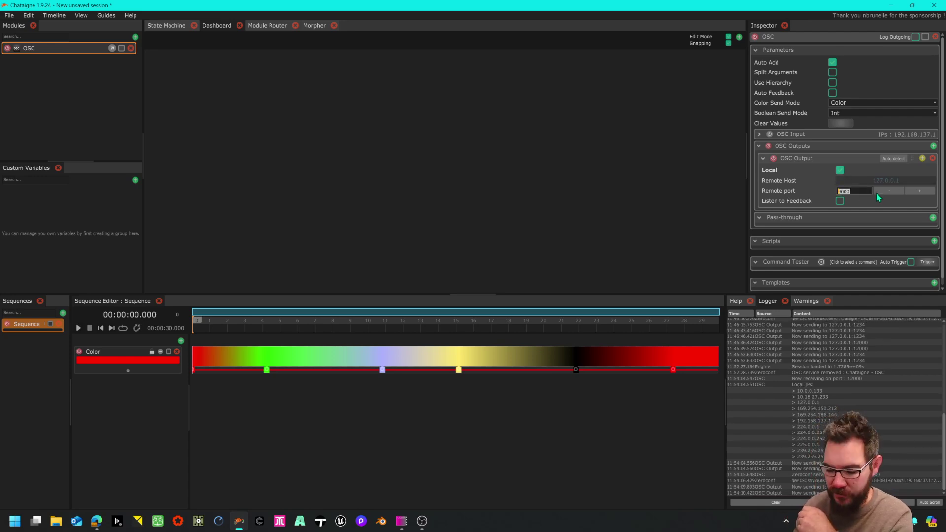
{"action": "type", "text": "1234"}
{"action": "key", "text": "Return"}
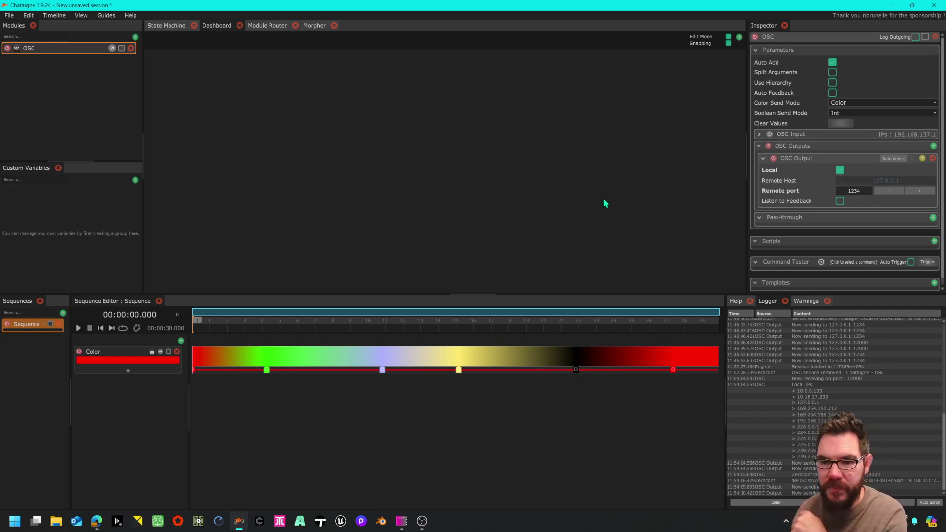
Add an OSC custom message as an output of the Color layer.
{"action": "left_click", "coordinate": [112, 358]}
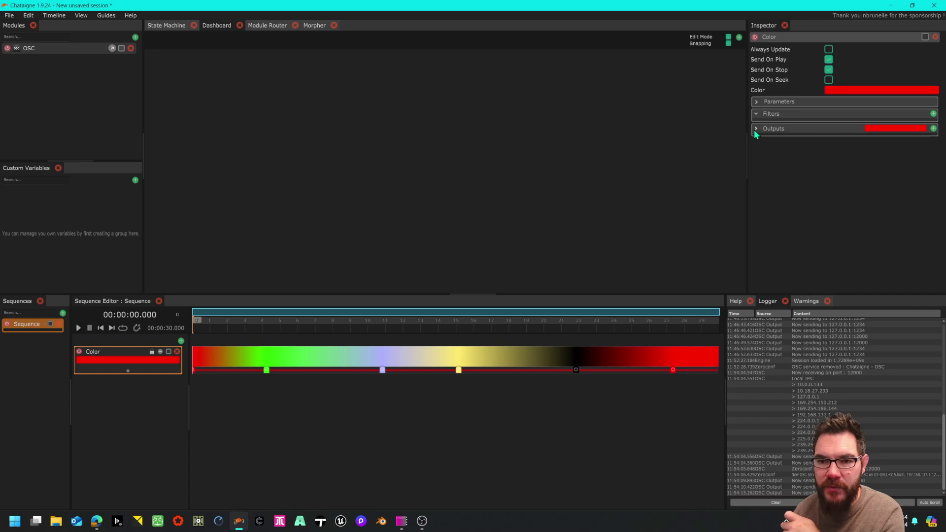
{"action": "left_click", "coordinate": [169, 434]}
{"action": "left_click", "coordinate": [125, 363]}
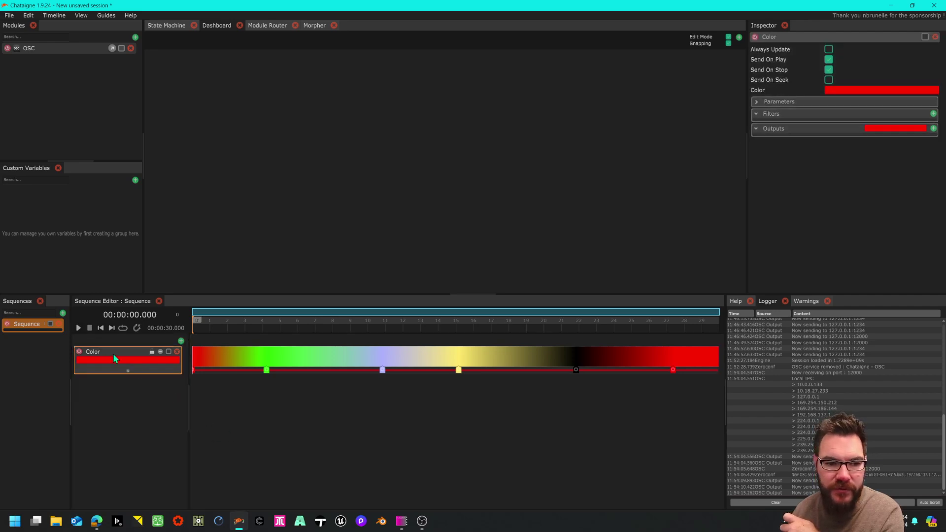
{"action": "left_click", "coordinate": [933, 128]}
{"action": "mouse_move", "coordinate": [920, 139]}
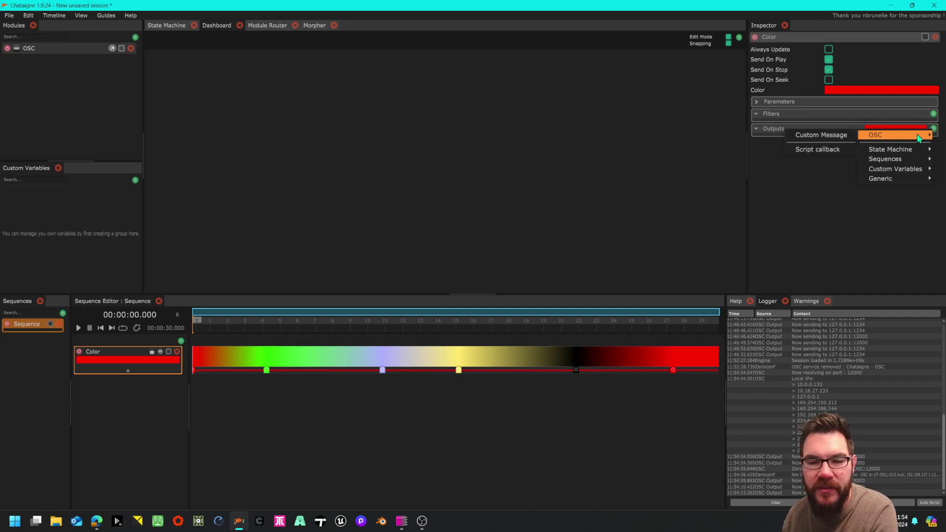
{"action": "left_click", "coordinate": [845, 134]}
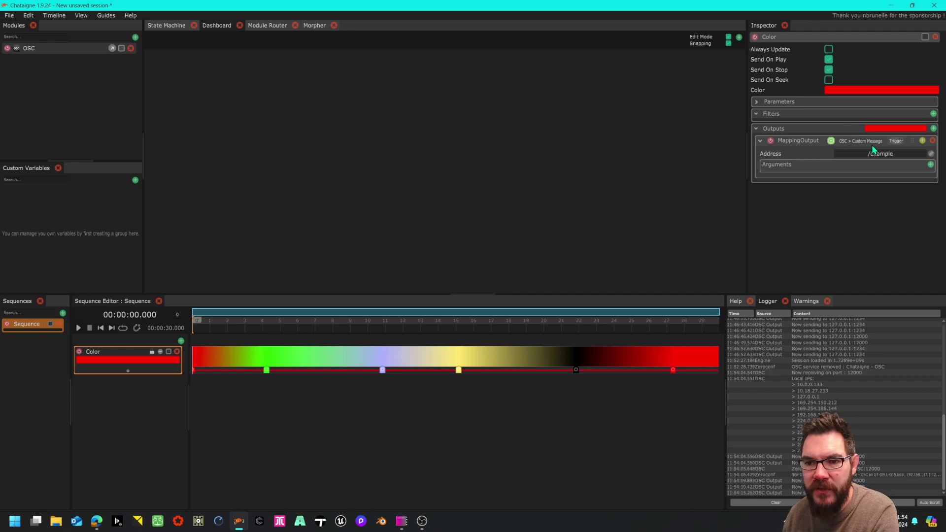
Set the custom message's address to /clr/ and add a float argument to it.
{"action": "left_click", "coordinate": [900, 155]}
{"action": "type", "text": "/clr/"}
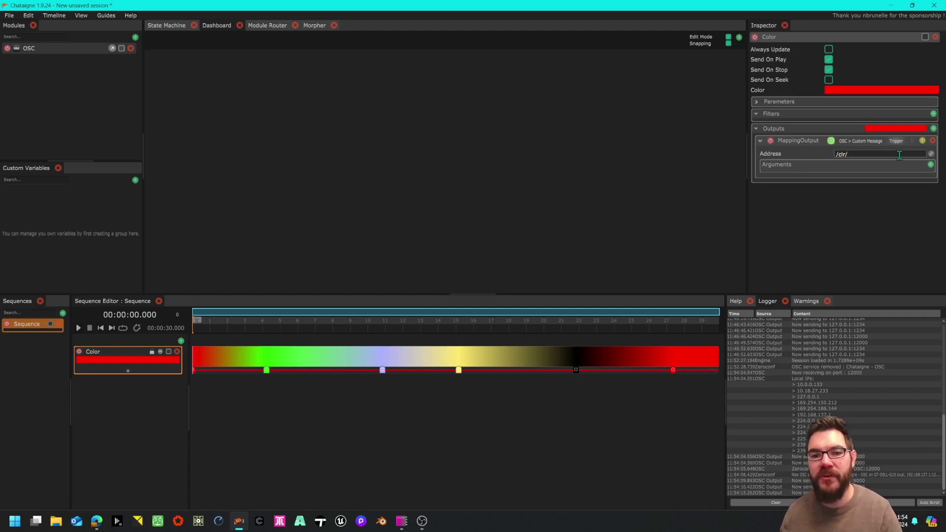
{"action": "key", "text": "Return"}
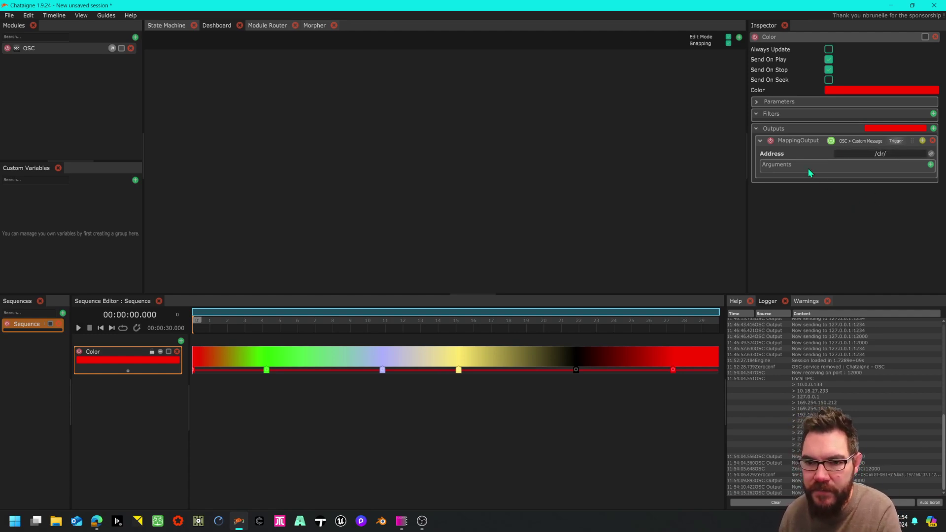
{"action": "left_click", "coordinate": [931, 166]}
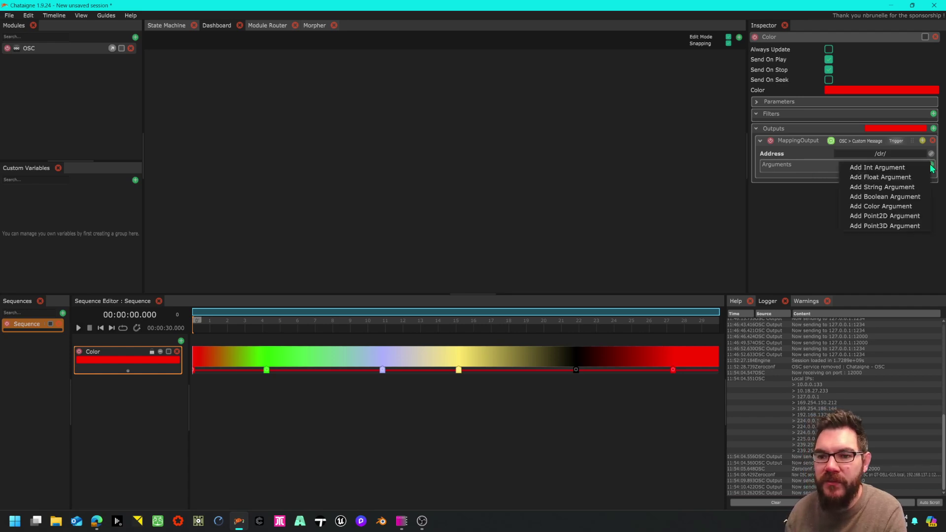
{"action": "left_click", "coordinate": [897, 179]}
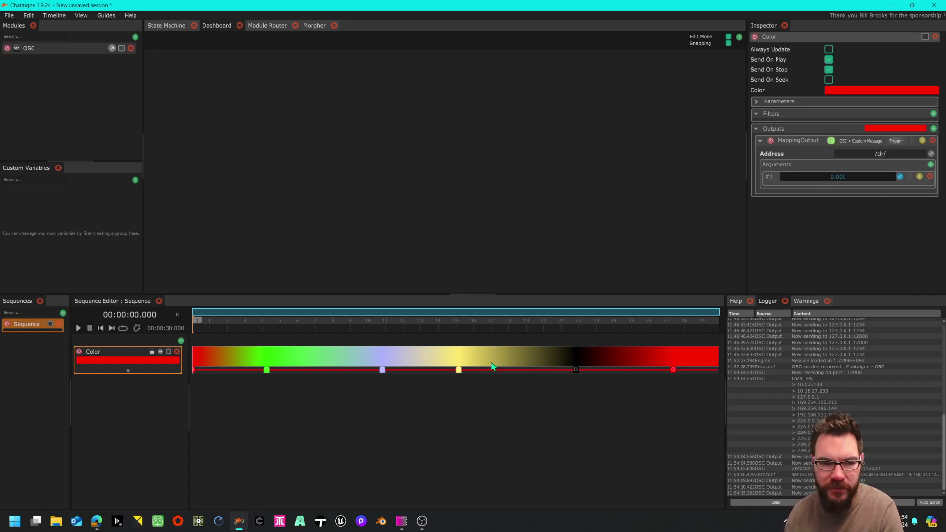
Play the sequence to check how the message argument follows the color, and return the playhead to the start.
{"action": "key", "text": "space"}
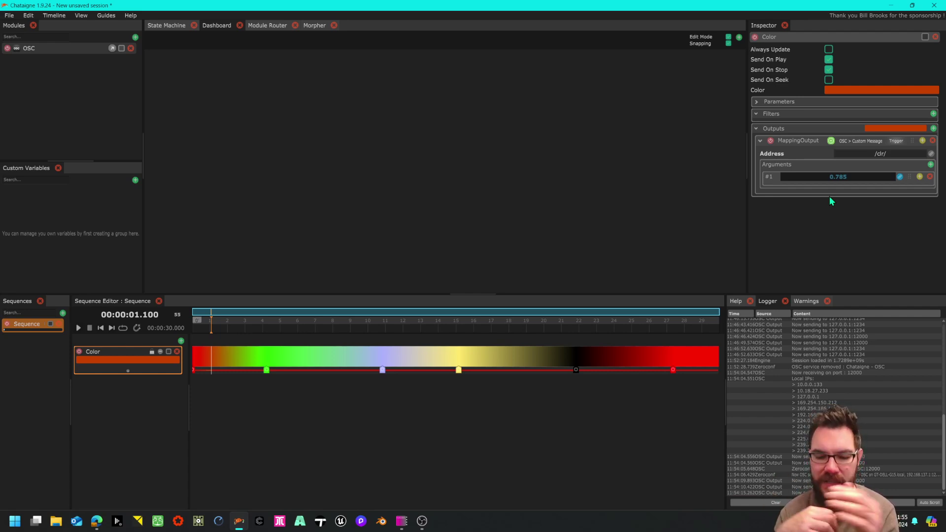
{"action": "key", "text": "space"}
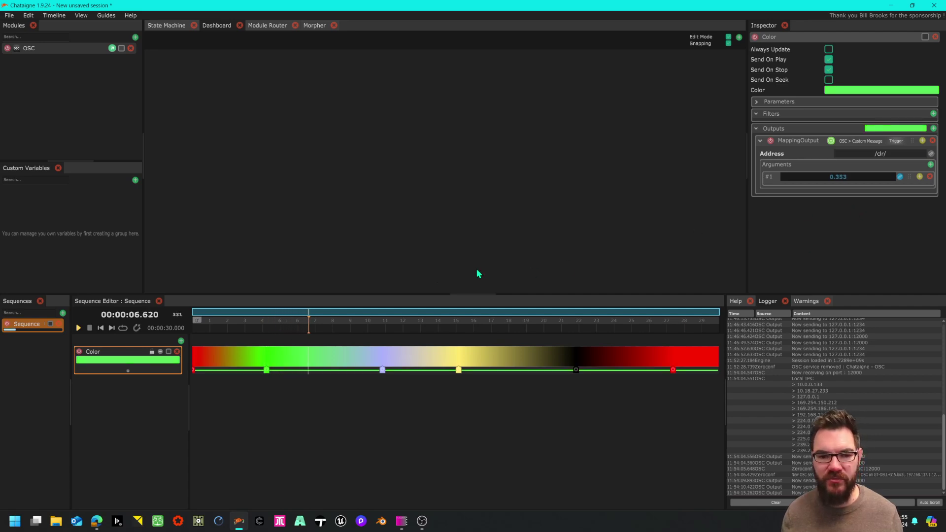
{"action": "key", "text": "space"}
{"action": "left_click_drag", "start_coordinate": [306, 327], "coordinate": [175, 330]}
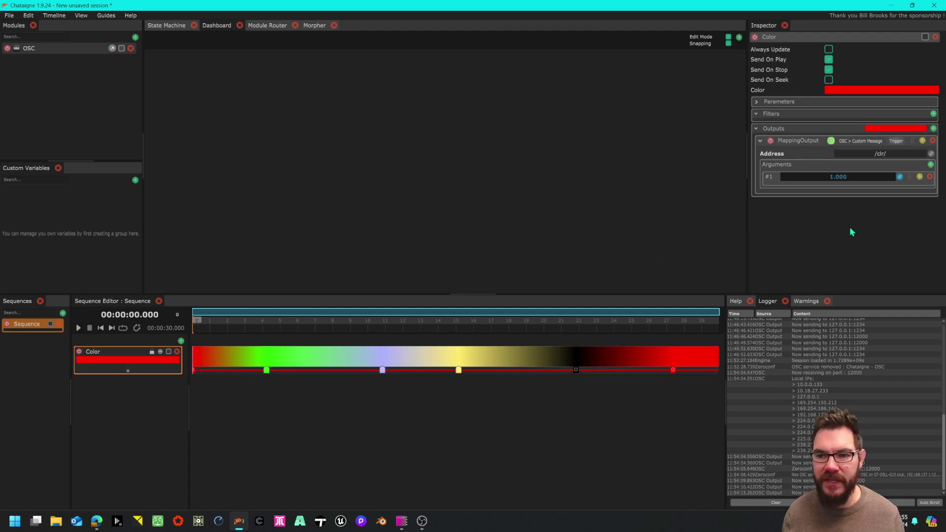
Link the first message argument to Value 1 : Color (Red) from the mapping input.
{"action": "left_click", "coordinate": [901, 177]}
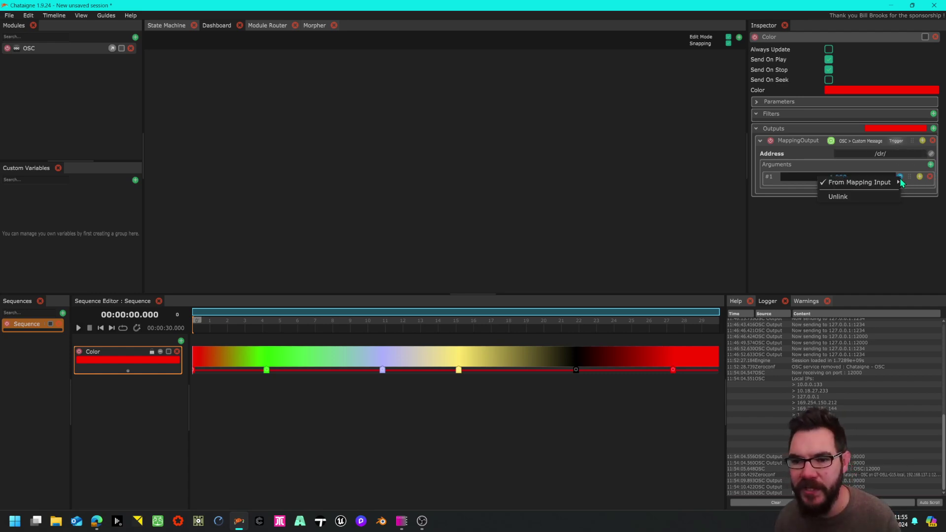
{"action": "mouse_move", "coordinate": [887, 185]}
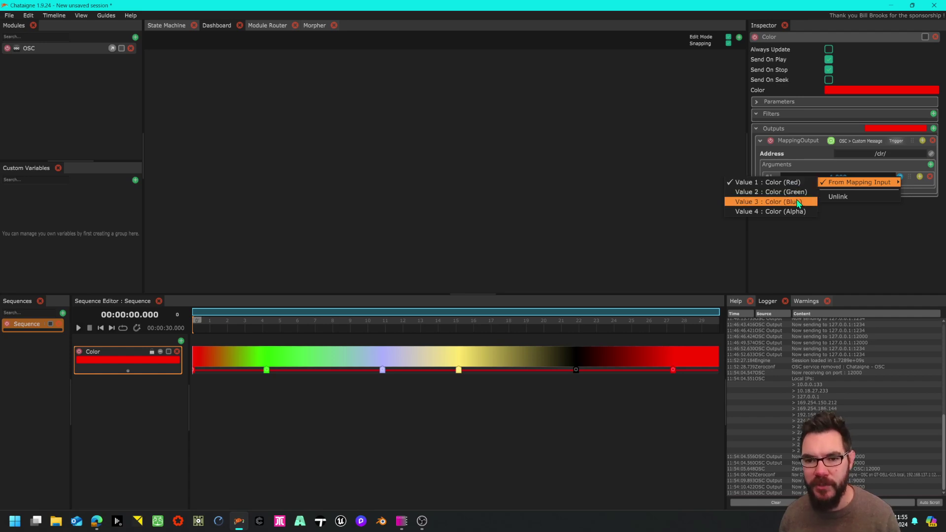
{"action": "left_click", "coordinate": [793, 184]}
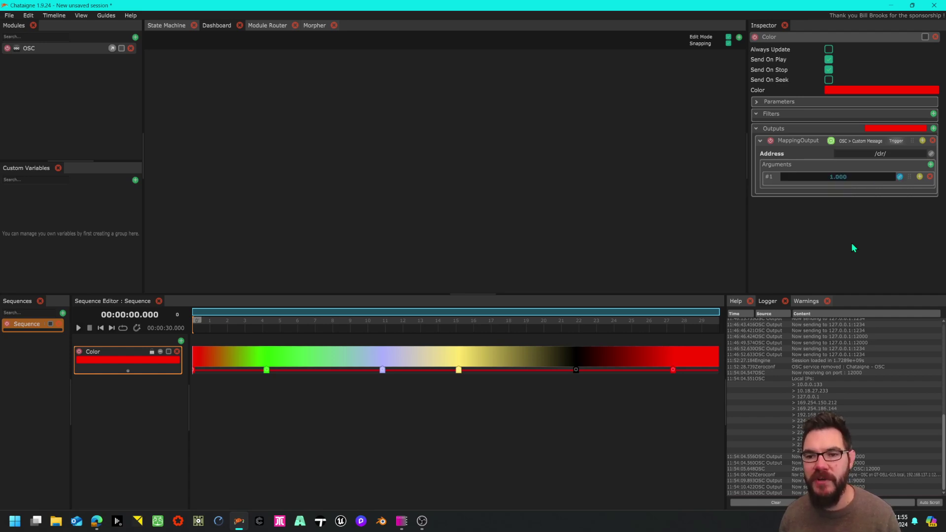
Add a second float argument to the /clr/ message and link it to Value 2 : Color (Green) from the mapping input.
{"action": "left_click", "coordinate": [931, 165]}
{"action": "left_click", "coordinate": [887, 180]}
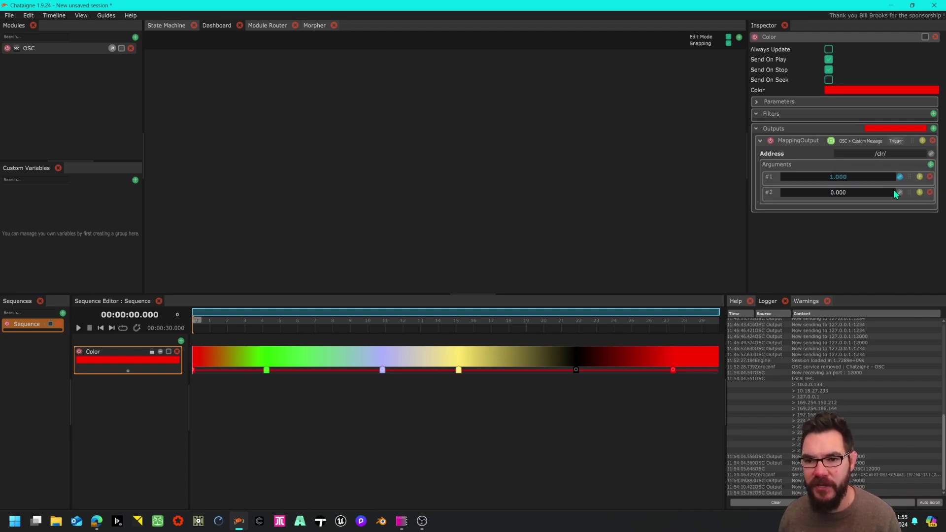
{"action": "left_click", "coordinate": [900, 192]}
{"action": "mouse_move", "coordinate": [878, 200]}
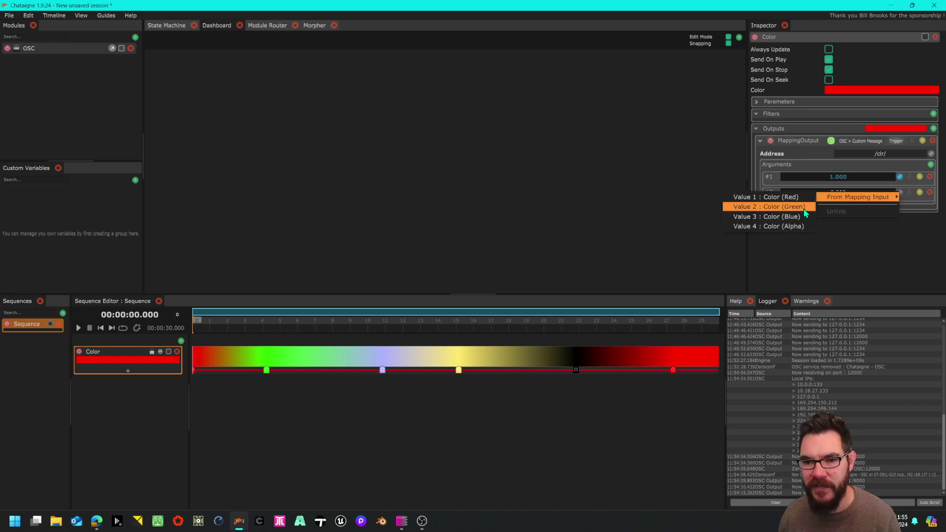
{"action": "left_click", "coordinate": [772, 215]}
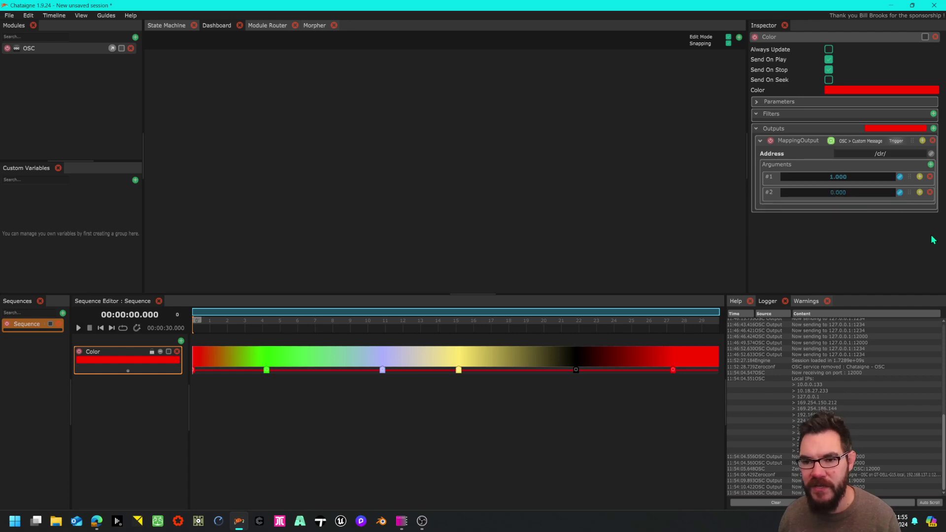
Add a third float argument to the message and link it to Value 3 : Color (Blue) from the mapping input.
{"action": "left_click", "coordinate": [931, 165]}
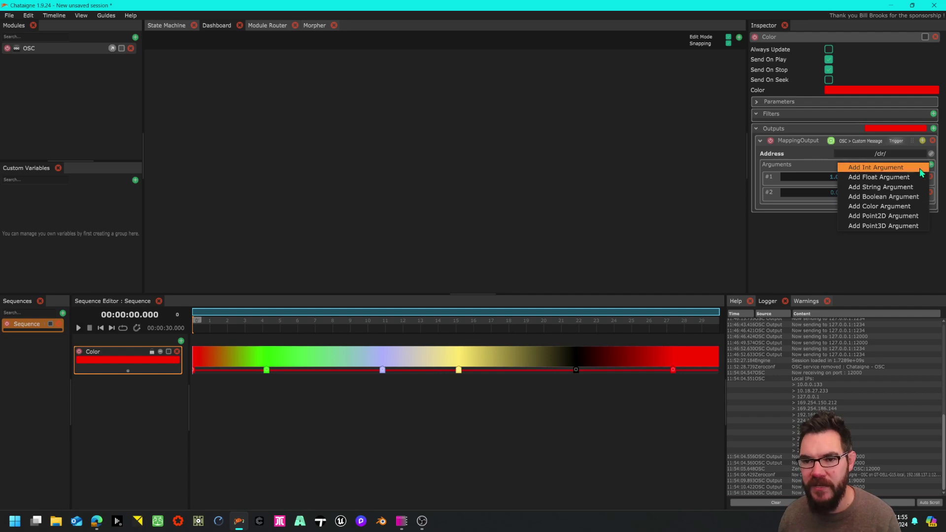
{"action": "left_click", "coordinate": [894, 179]}
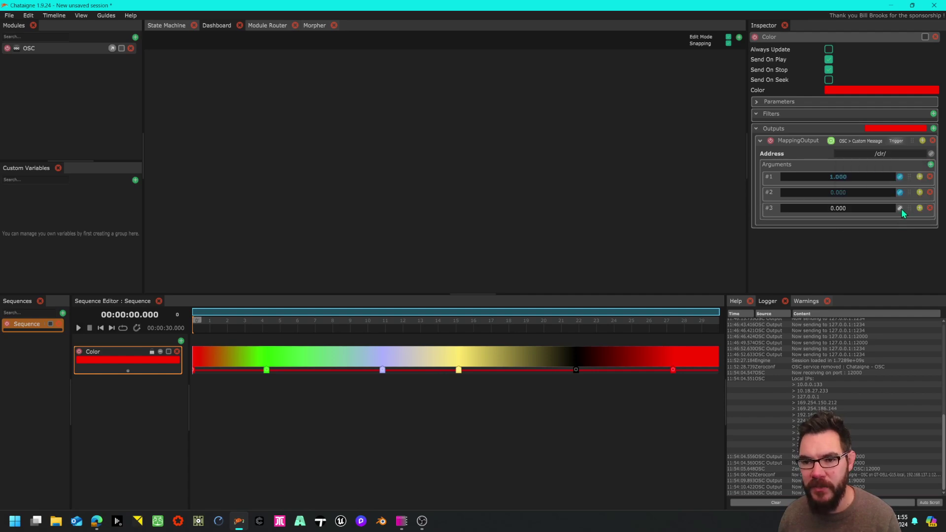
{"action": "left_click", "coordinate": [901, 209]}
{"action": "mouse_move", "coordinate": [895, 213]}
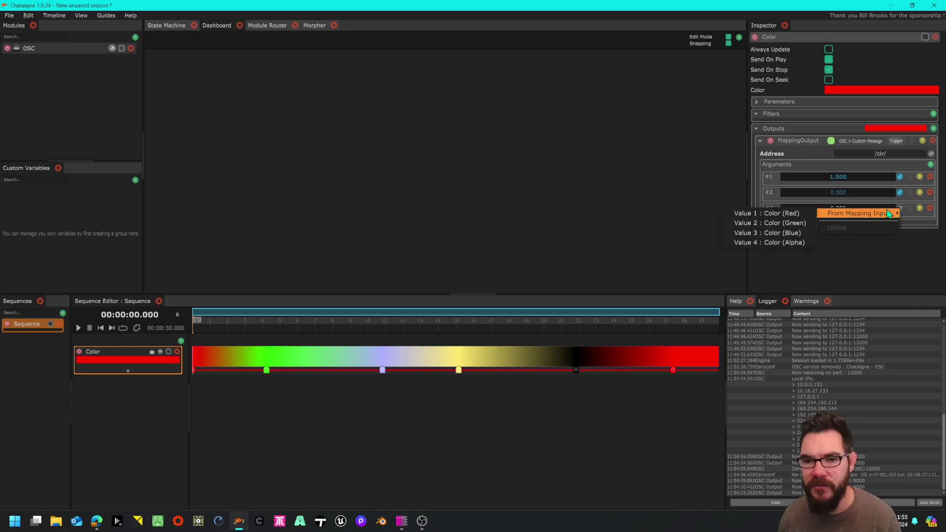
{"action": "left_click", "coordinate": [782, 234]}
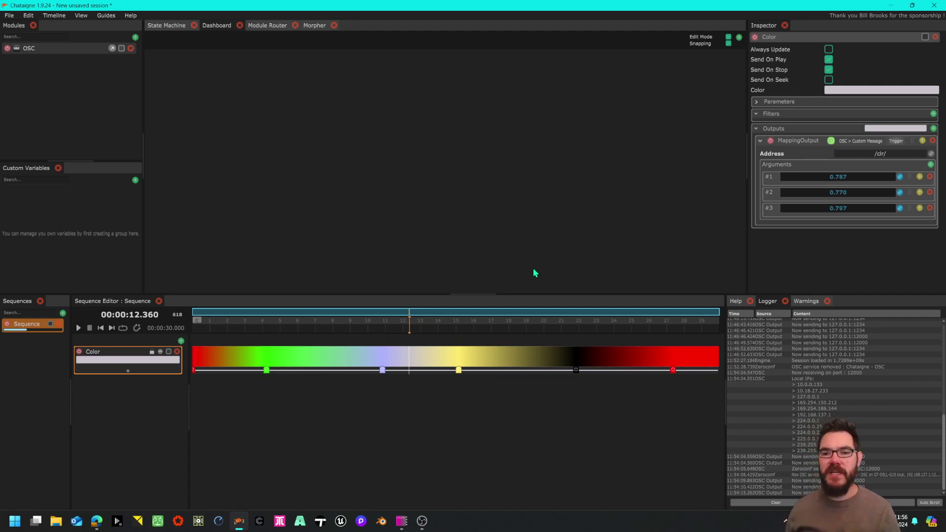
Add a fourth float argument to the message and link it to Value 4 : Color (Alpha) from the mapping input.
{"action": "left_click", "coordinate": [931, 164]}
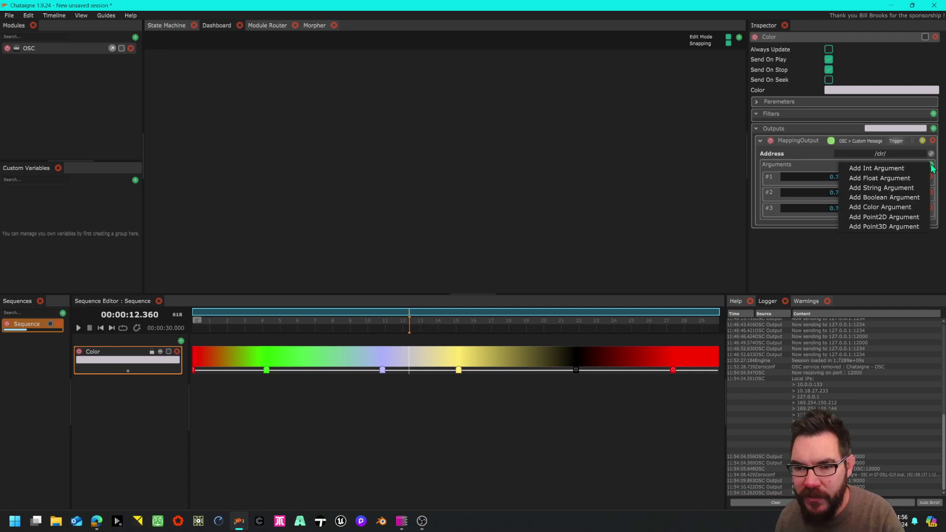
{"action": "left_click", "coordinate": [882, 186]}
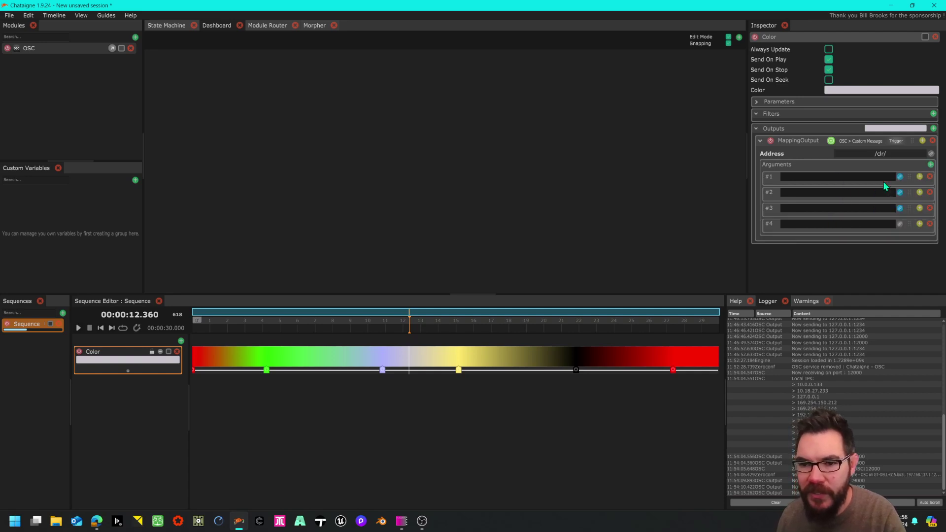
{"action": "left_click", "coordinate": [900, 224]}
{"action": "mouse_move", "coordinate": [879, 228]}
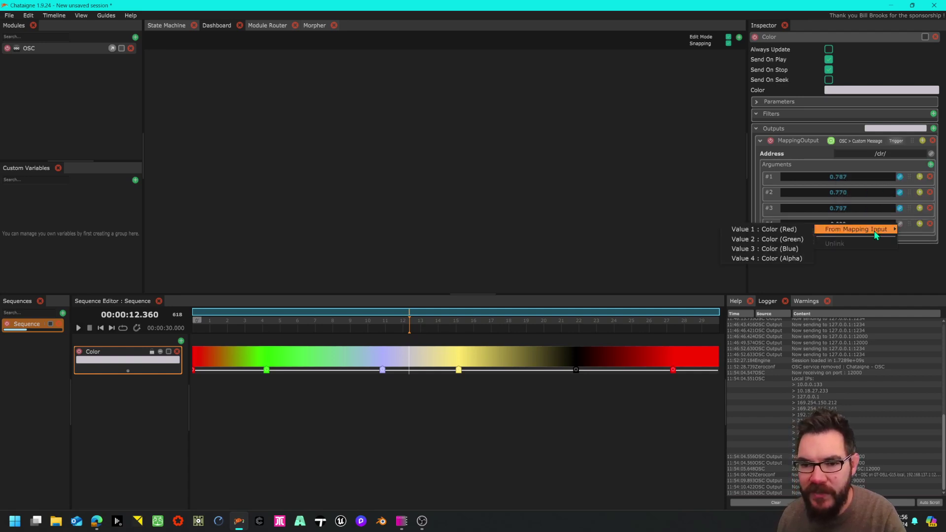
{"action": "left_click", "coordinate": [792, 260]}
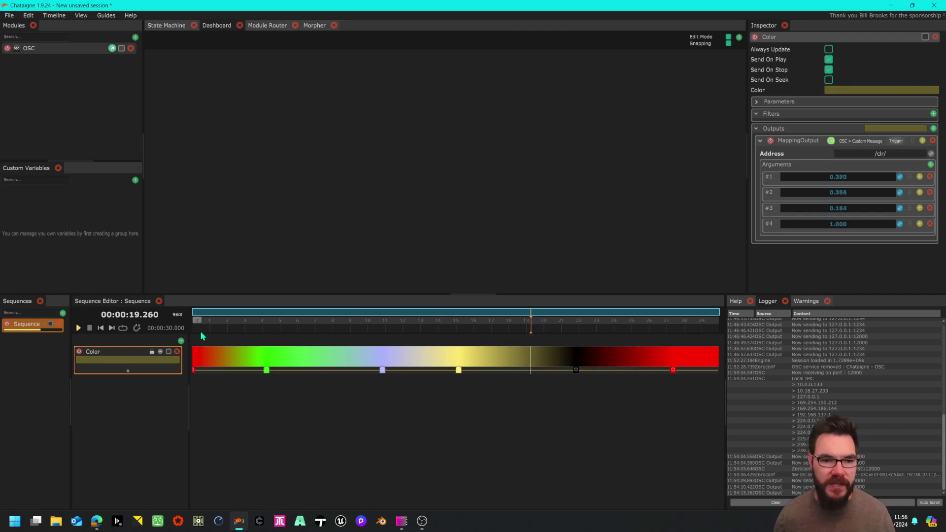
Turn on looping for the color sequence so its playback keeps repeating.
{"action": "left_click", "coordinate": [123, 328]}
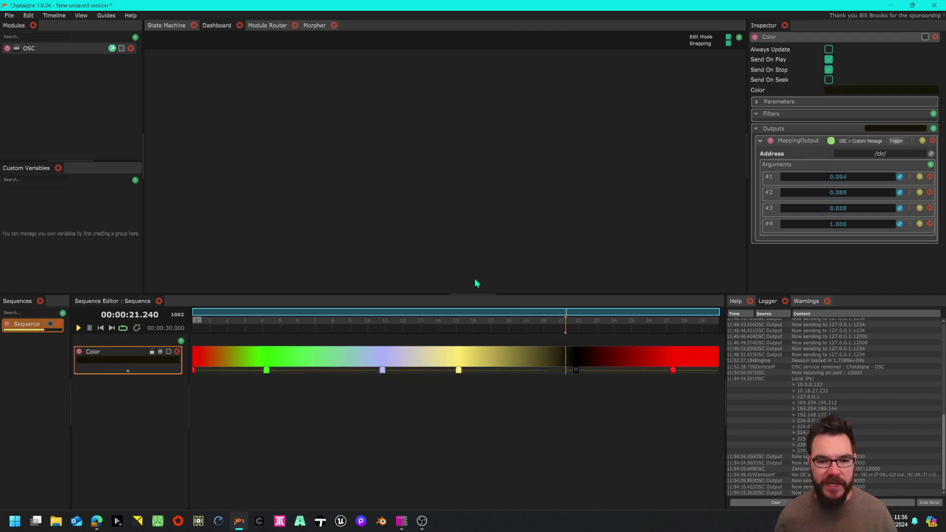
Switch to Isadora, replace the Open Sound Control stream list with the auto-detected /clr stream, and renumber its ports.
{"action": "left_click", "coordinate": [402, 521]}
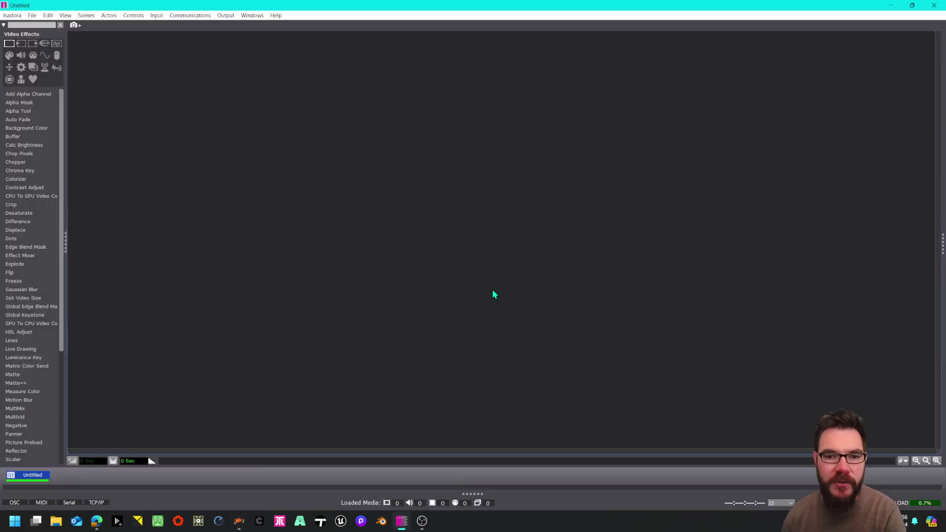
{"action": "left_click", "coordinate": [190, 15]}
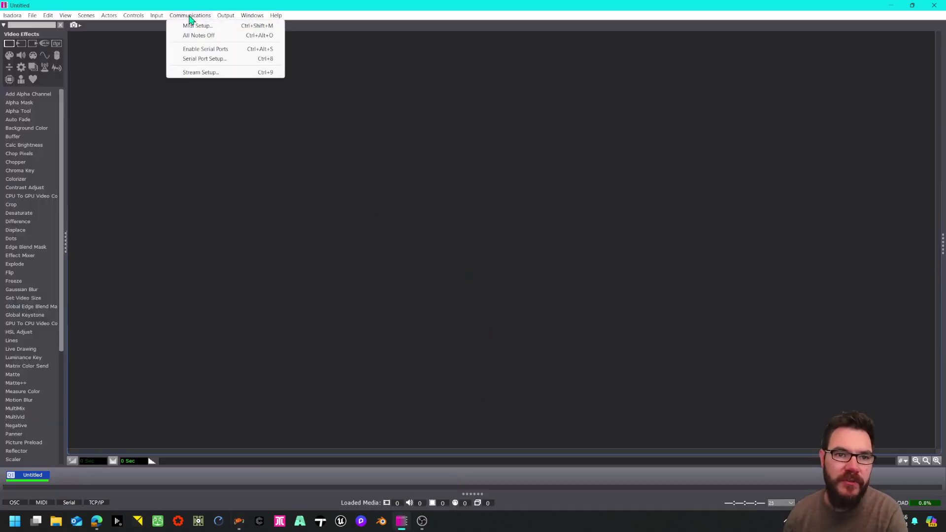
{"action": "left_click", "coordinate": [201, 75]}
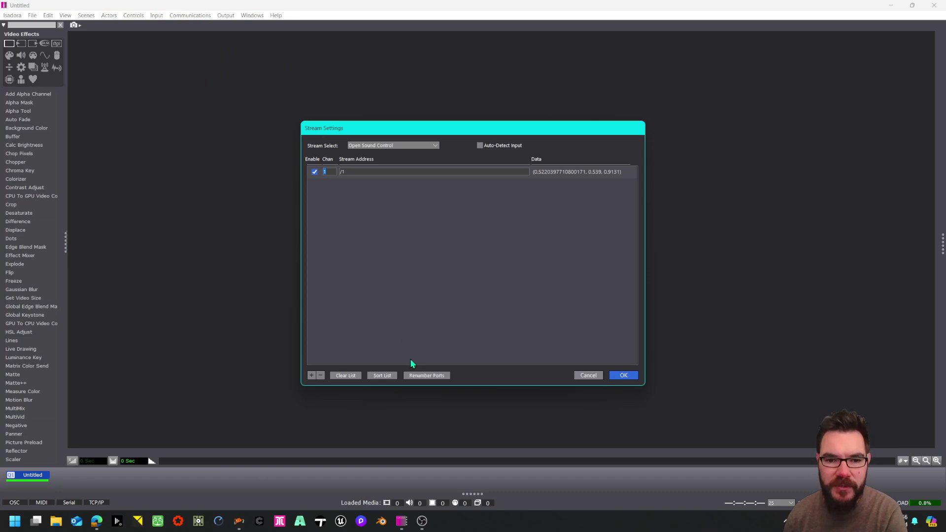
{"action": "left_click", "coordinate": [340, 376]}
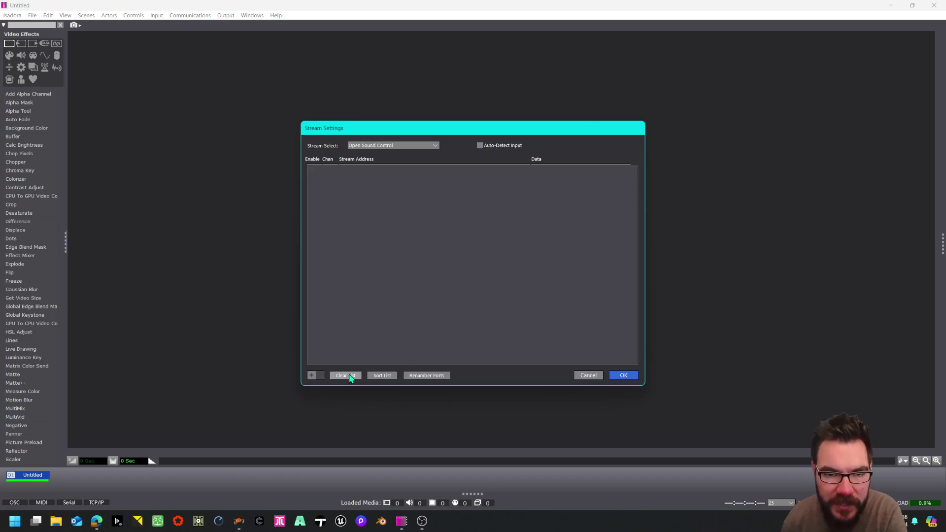
{"action": "left_click", "coordinate": [480, 146]}
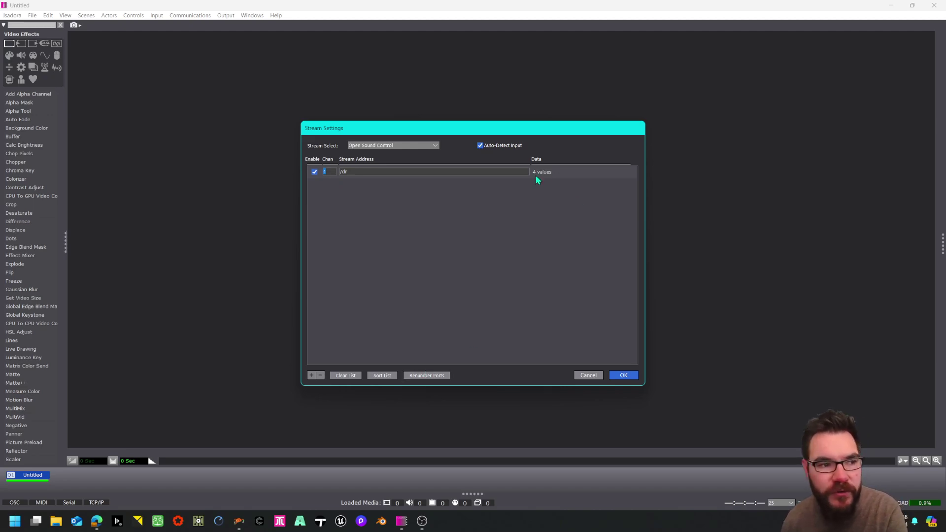
{"action": "left_click", "coordinate": [239, 521]}
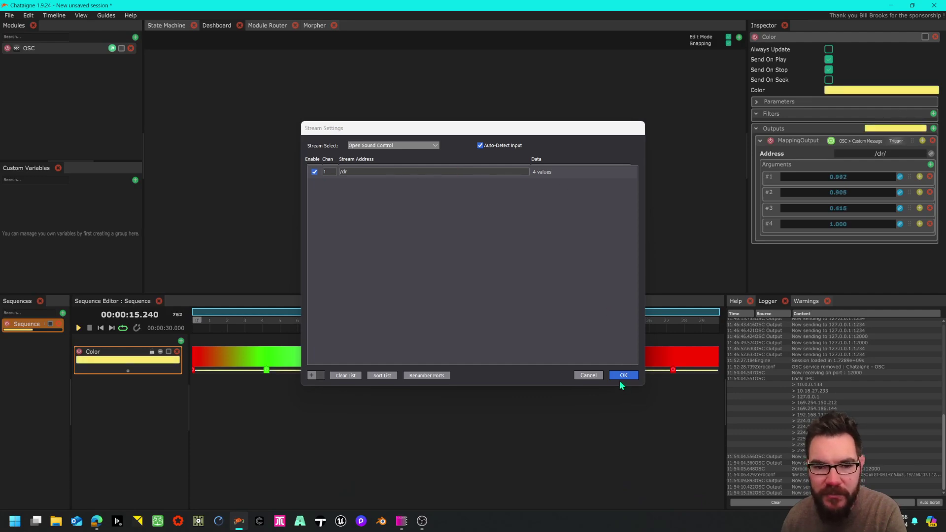
{"action": "left_click", "coordinate": [427, 376]}
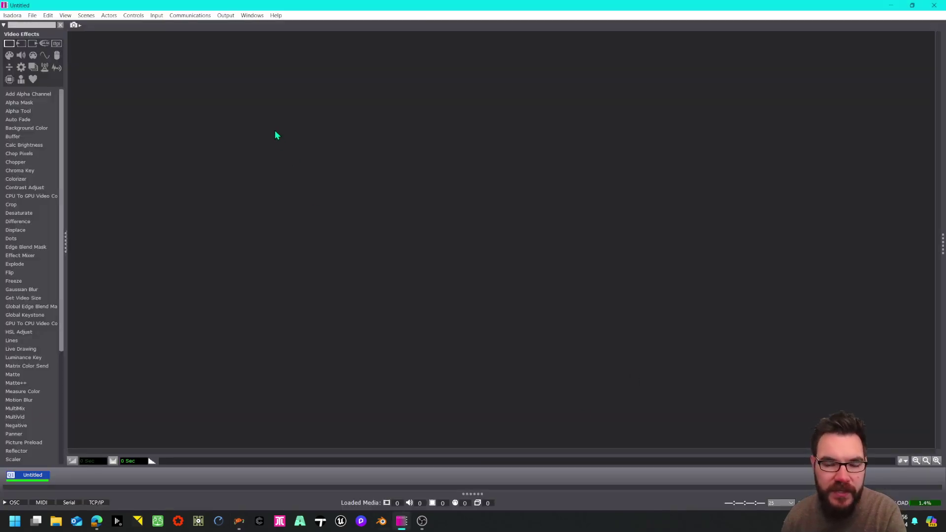
Add an OSC Listener actor on channel 1 to the scene, with a copy below it set to channel 2.
{"action": "double_click", "coordinate": [274, 131]}
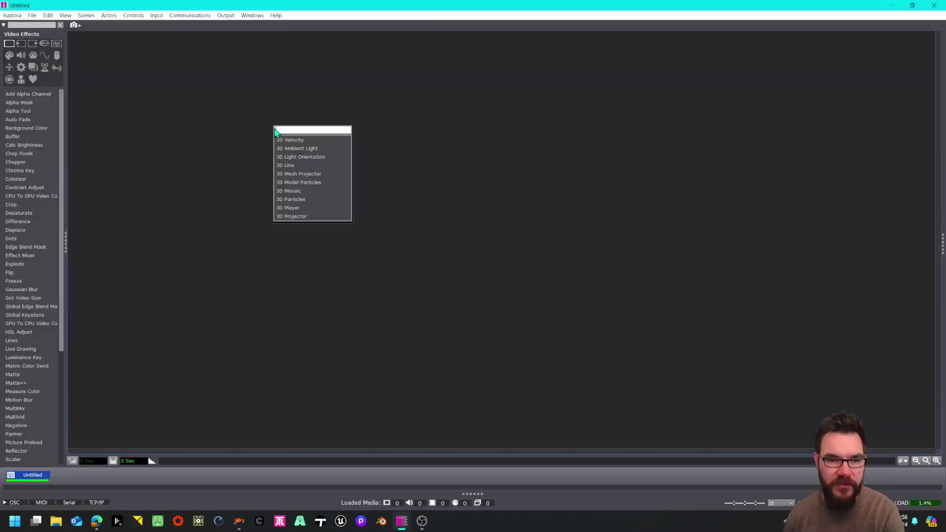
{"action": "type", "text": "osc"}
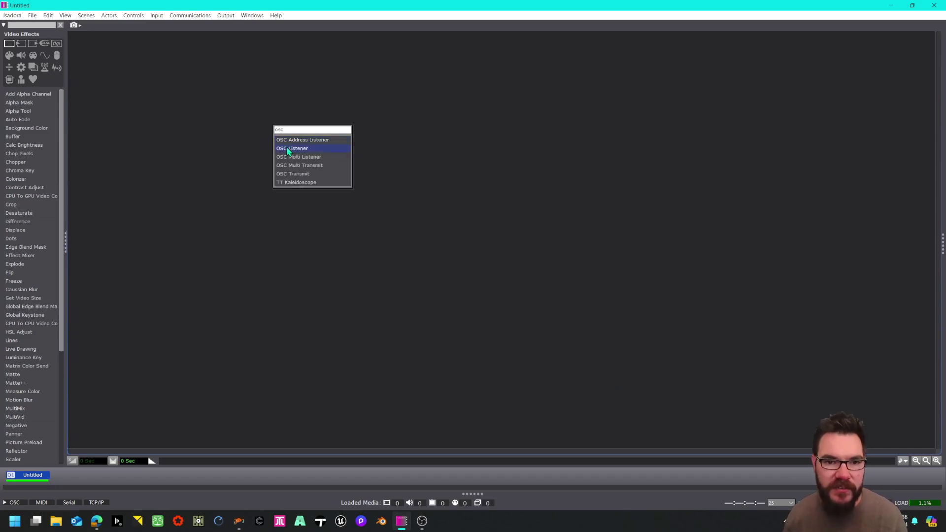
{"action": "left_click", "coordinate": [288, 149]}
{"action": "mouse_move", "coordinate": [316, 133]}
{"action": "left_mouse_down"}
{"action": "mouse_move", "coordinate": [329, 118]}
{"action": "mouse_move", "coordinate": [328, 139]}
{"action": "left_mouse_up"}
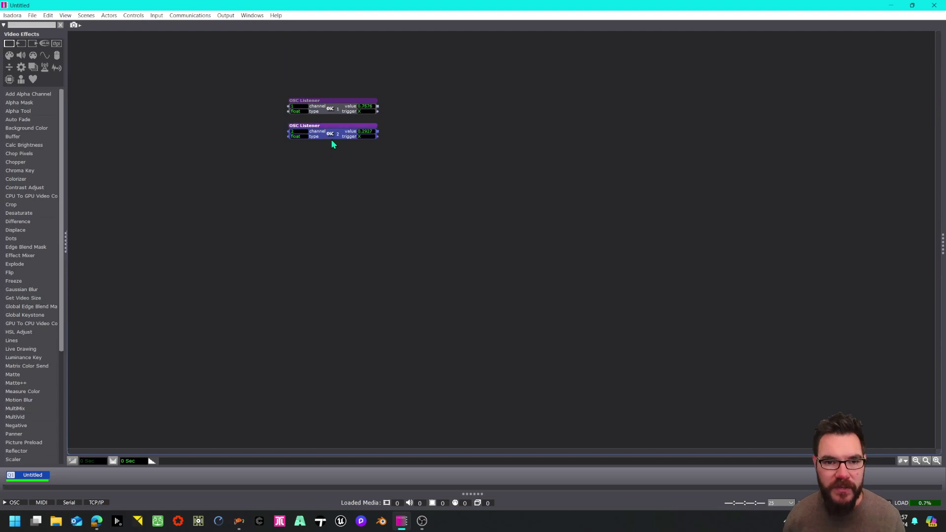
Duplicate the channel 2 OSC Listener directly below it and set the copy to channel 3.
{"action": "left_click_drag", "start_coordinate": [331, 139], "coordinate": [296, 159]}
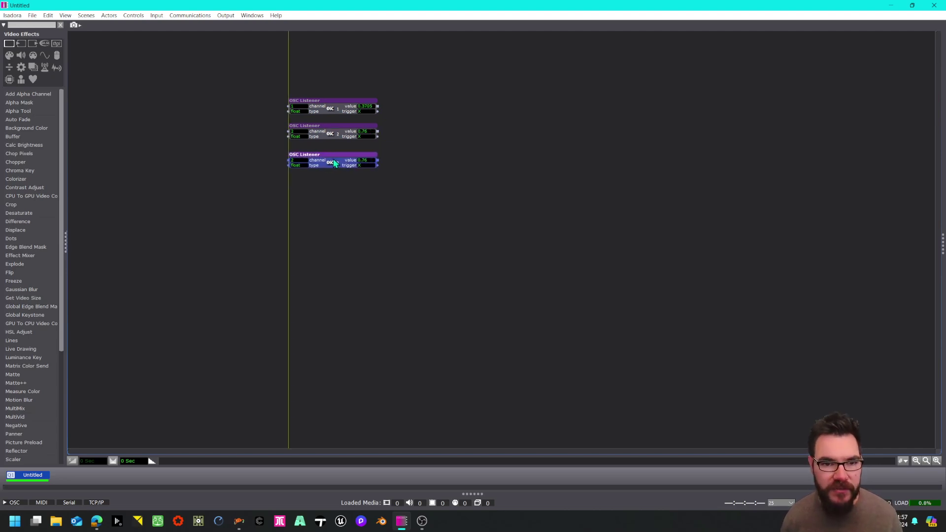
{"action": "left_click", "coordinate": [294, 160]}
{"action": "type", "text": "3"}
{"action": "key", "text": "Return"}
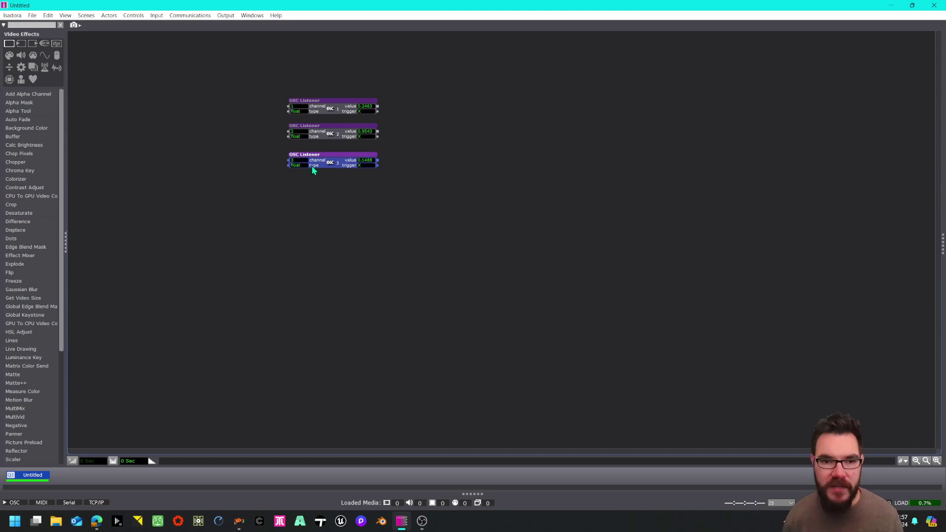
Add a fourth OSC Listener copy on channel 4 and space the listeners evenly in a column.
{"action": "left_click_drag", "start_coordinate": [302, 163], "coordinate": [303, 184]}
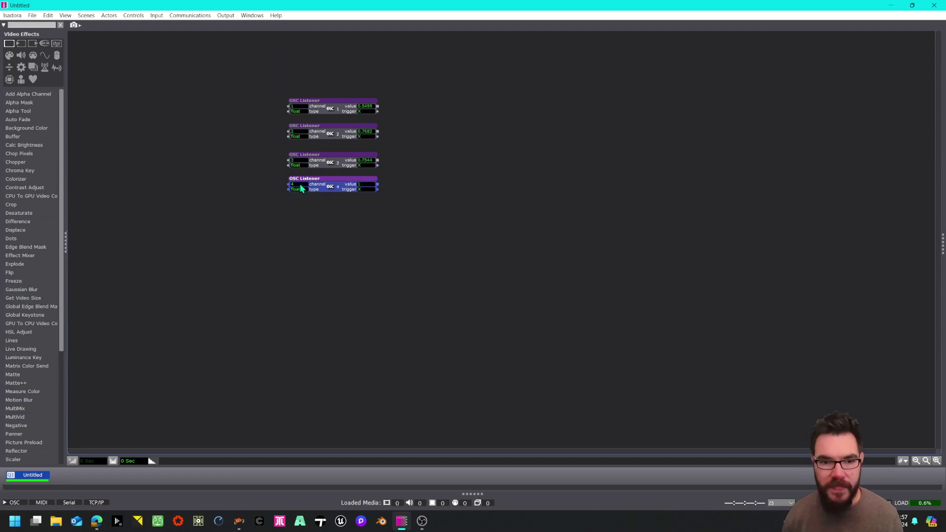
{"action": "left_click", "coordinate": [354, 91]}
{"action": "left_click_drag", "start_coordinate": [332, 163], "coordinate": [332, 161]}
{"action": "left_click", "coordinate": [333, 187]}
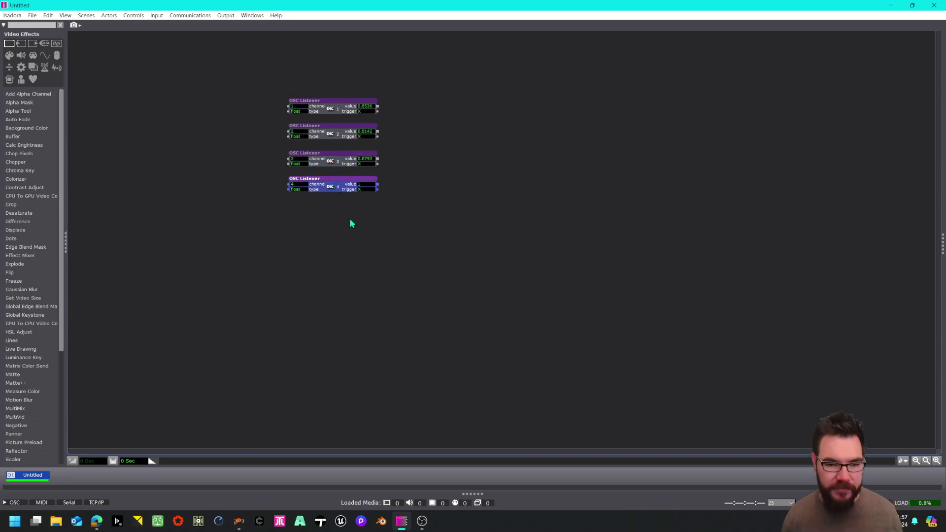
Add a Color Maker RGBA actor and place it to the right of the four OSC Listeners.
{"action": "left_click", "coordinate": [938, 461]}
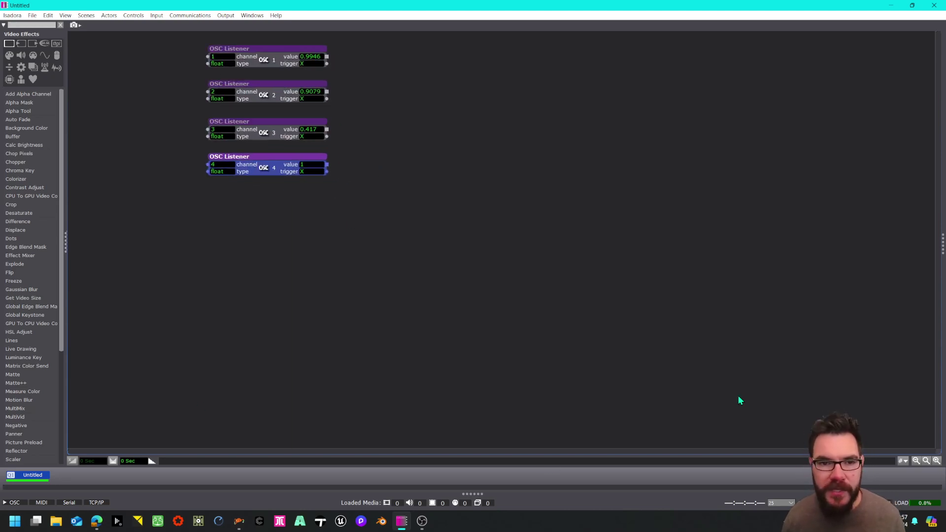
{"action": "scroll", "coordinate": [316, 187], "scroll_direction": "up", "scroll_amount": 3}
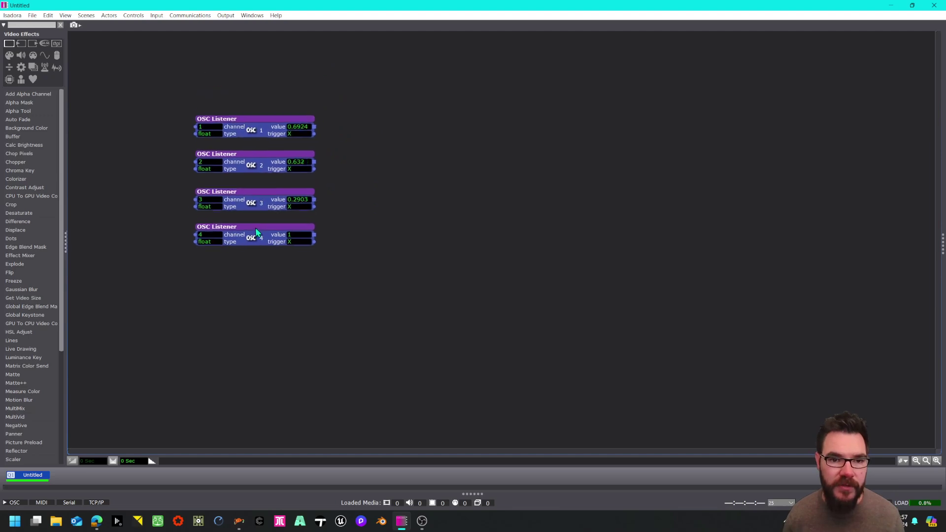
{"action": "left_click", "coordinate": [360, 220]}
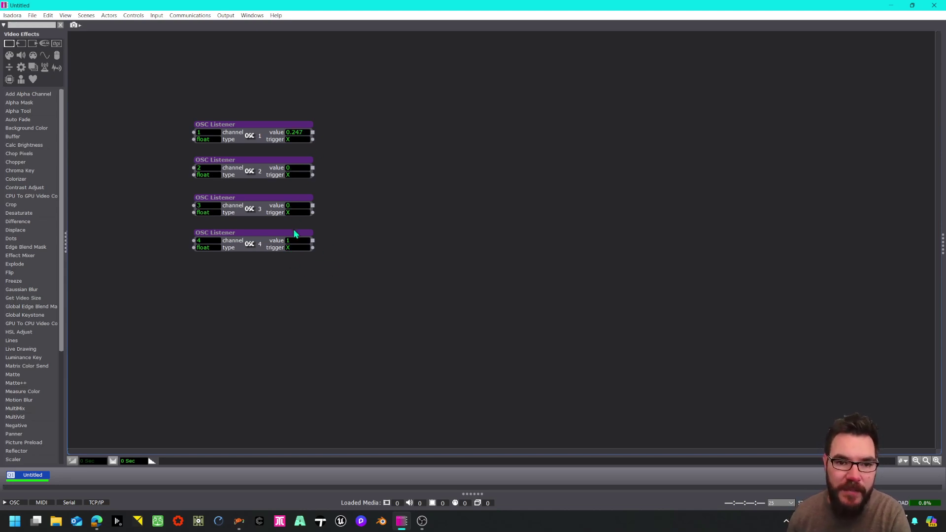
{"action": "left_click", "coordinate": [238, 248]}
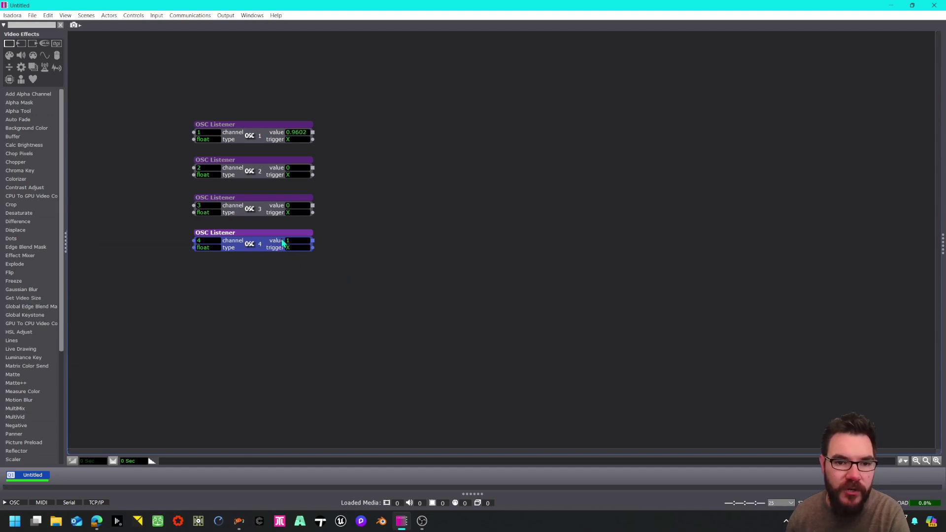
{"action": "double_click", "coordinate": [465, 204]}
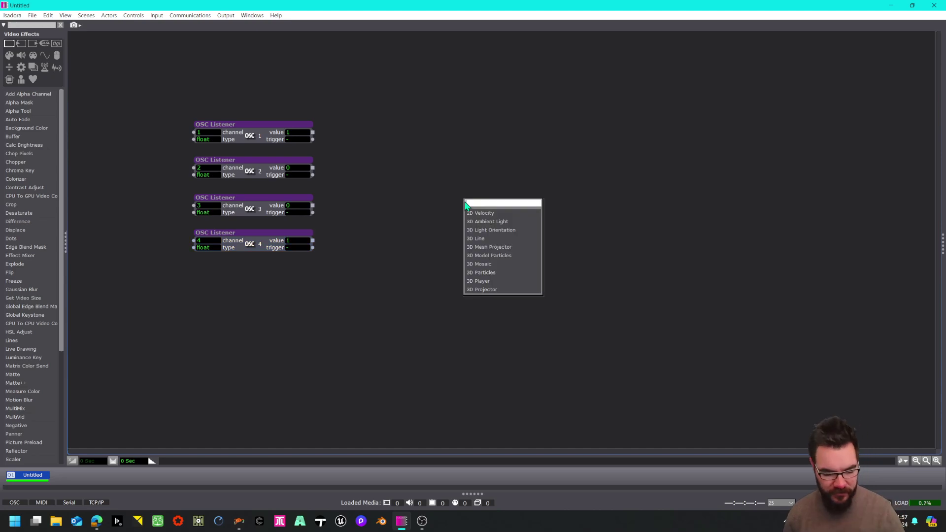
{"action": "type", "text": "col"}
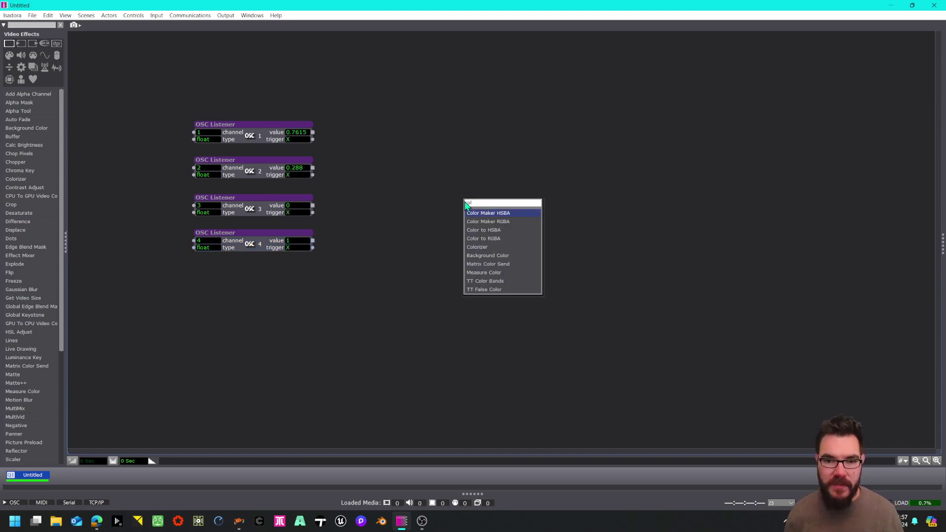
{"action": "left_click", "coordinate": [478, 222]}
{"action": "left_click_drag", "start_coordinate": [526, 227], "coordinate": [598, 193]}
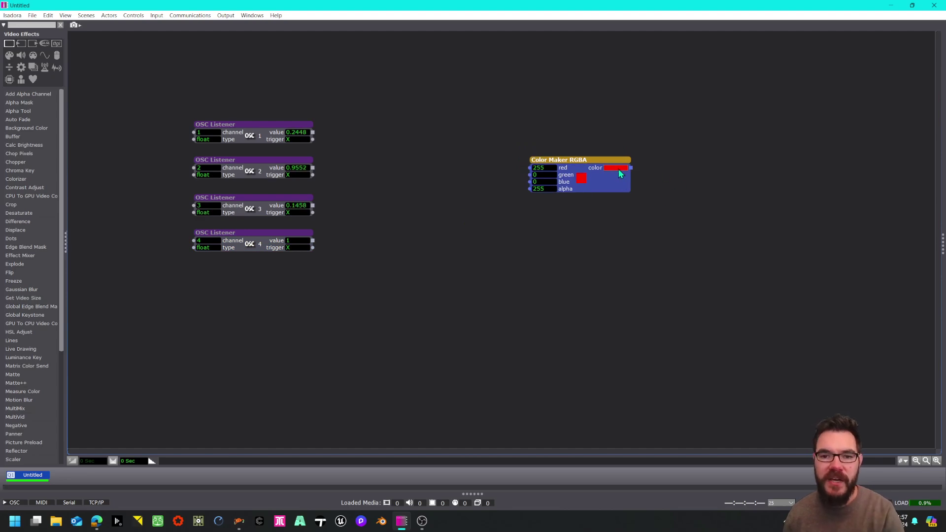
Pick a basic purple swatch as the Color Maker RGBA actor's output color.
{"action": "double_click", "coordinate": [581, 182]}
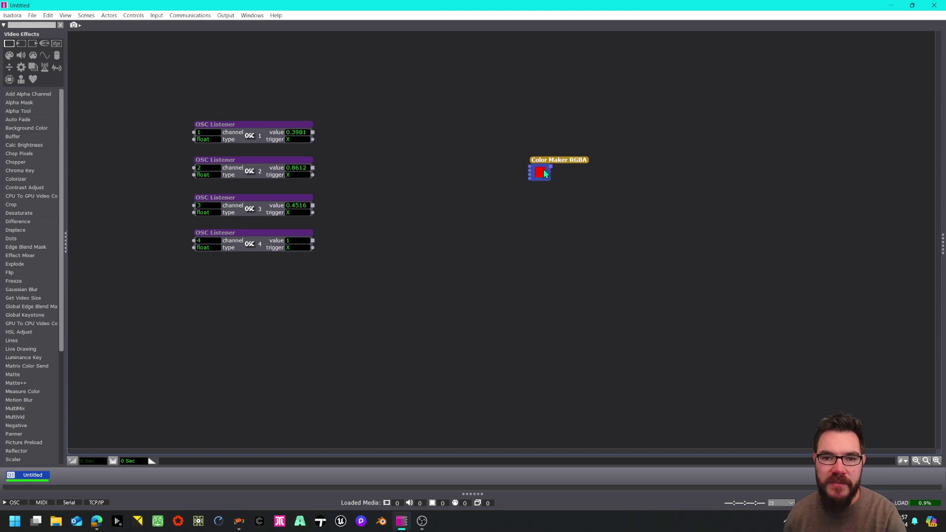
{"action": "double_click", "coordinate": [608, 172]}
{"action": "left_click", "coordinate": [514, 148]}
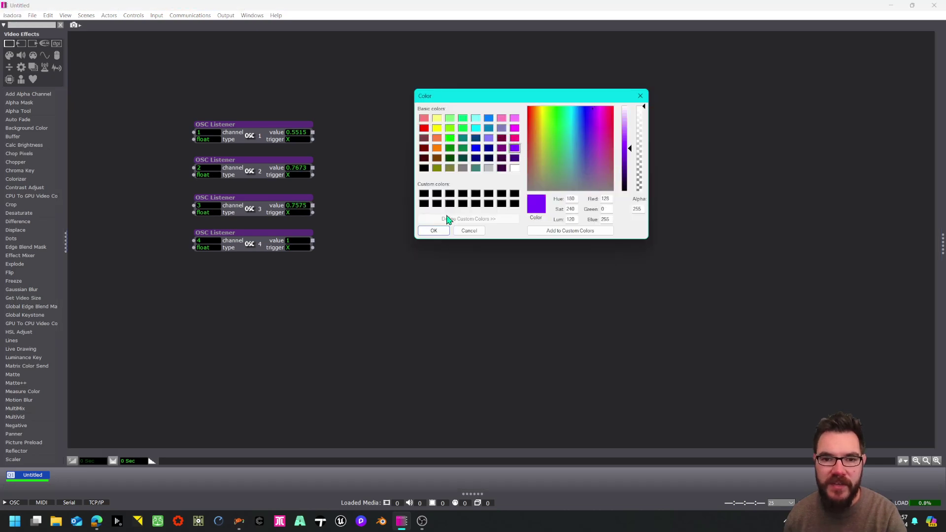
{"action": "left_click", "coordinate": [433, 231]}
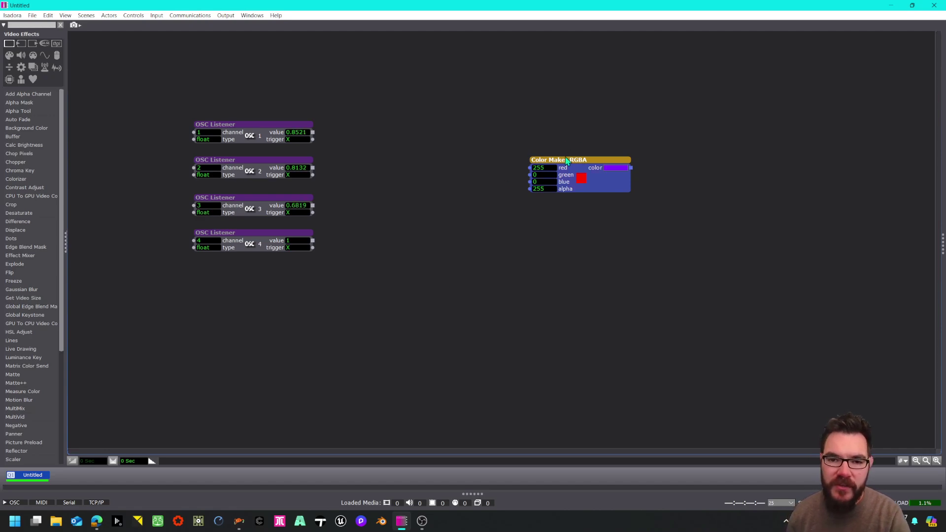
Move the Color Maker RGBA actor slightly up and raise its green and blue values to 255.
{"action": "left_click", "coordinate": [596, 147]}
{"action": "left_click_drag", "start_coordinate": [582, 185], "coordinate": [564, 99]}
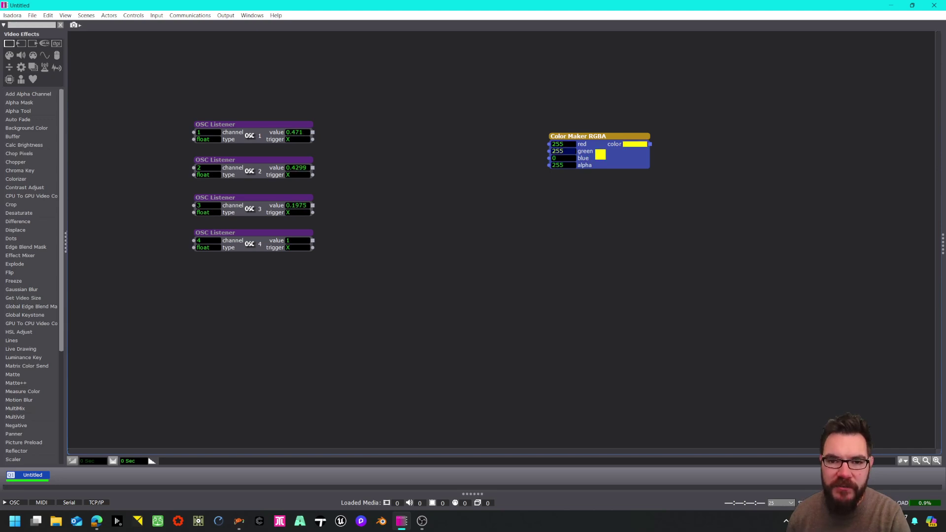
{"action": "left_click", "coordinate": [559, 158]}
{"action": "left_click_drag", "start_coordinate": [559, 159], "coordinate": [559, 108]}
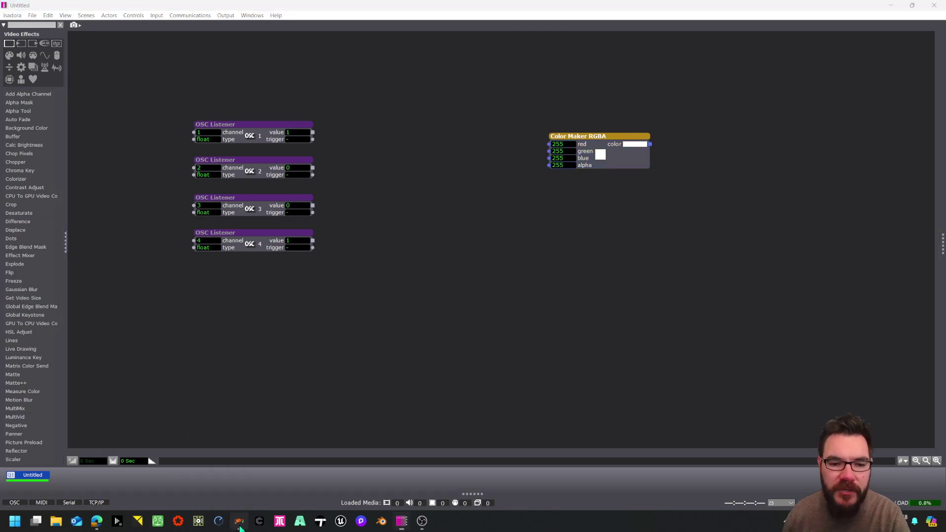
Switch to Chataigne to check the range of the four arguments sent to /clr/, and return to Isadora.
{"action": "key", "text": "alt+Tab"}
{"action": "right_click", "coordinate": [835, 176]}
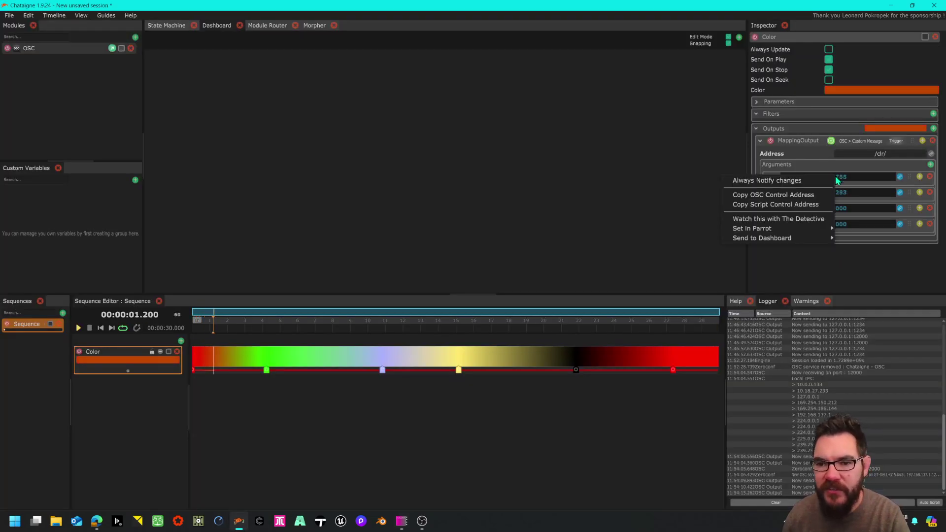
{"action": "left_click", "coordinate": [809, 264]}
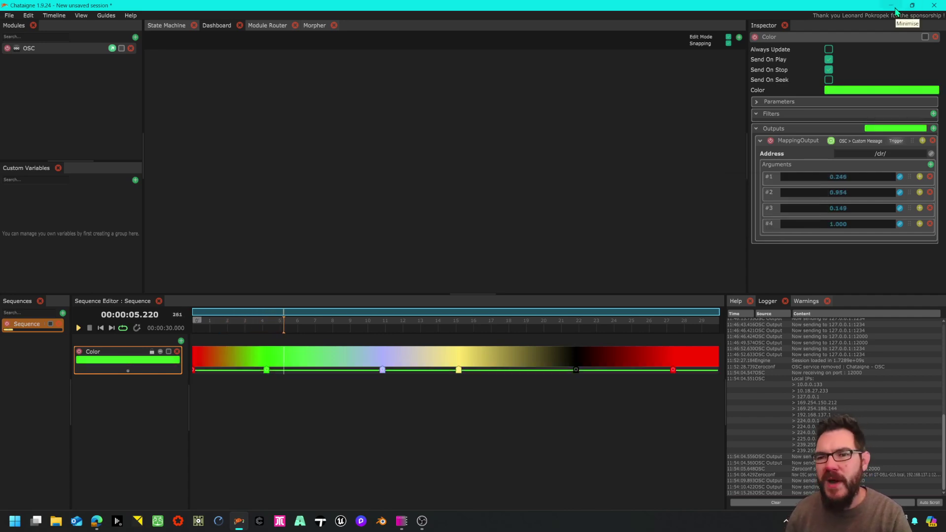
{"action": "left_click", "coordinate": [402, 525]}
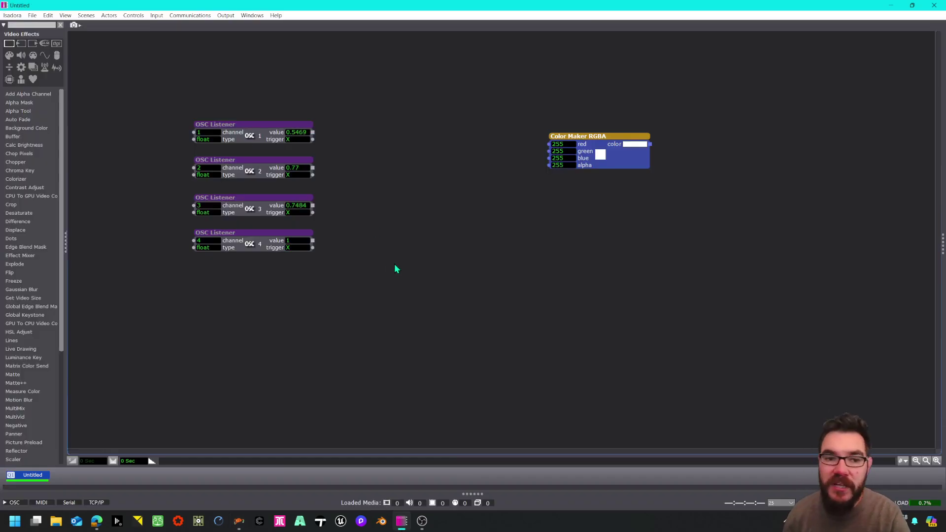
Add a Limit-Scale Value actor and place it between the OSC Listeners and the Color Maker RGBA, near the top.
{"action": "double_click", "coordinate": [386, 143]}
{"action": "type", "text": "lim"}
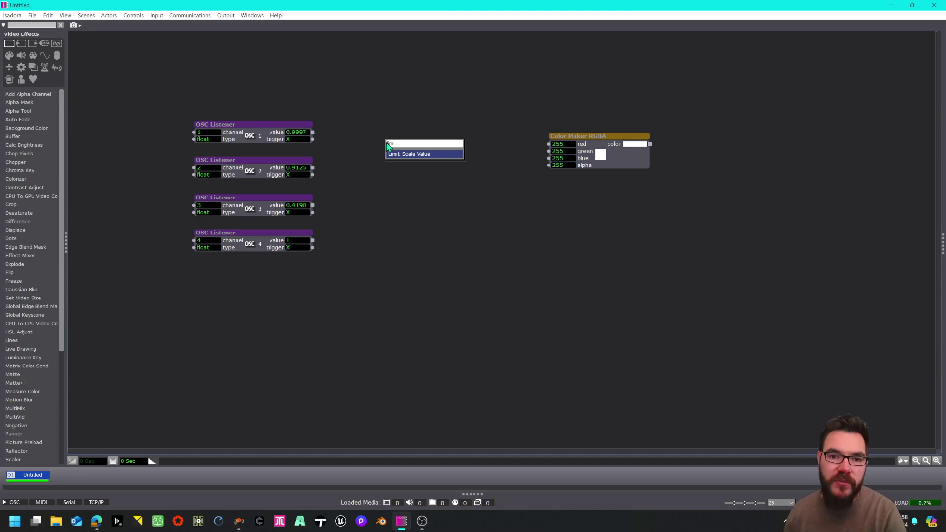
{"action": "left_click", "coordinate": [426, 154]}
{"action": "left_click_drag", "start_coordinate": [472, 154], "coordinate": [457, 103]}
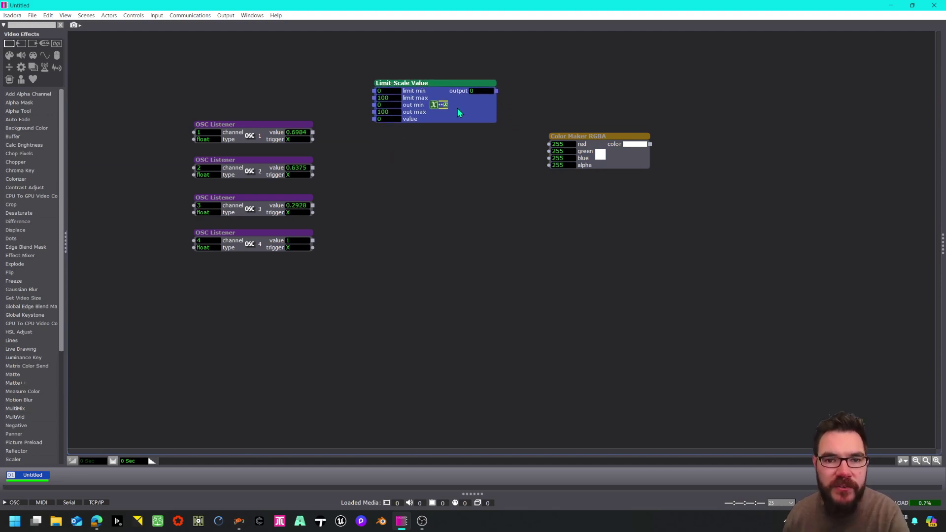
Connect the channel 1 listener's value to the Limit-Scale Value's value input and its output to the Color Maker's red input.
{"action": "left_click", "coordinate": [502, 97]}
{"action": "left_click_drag", "start_coordinate": [542, 148], "coordinate": [550, 146]}
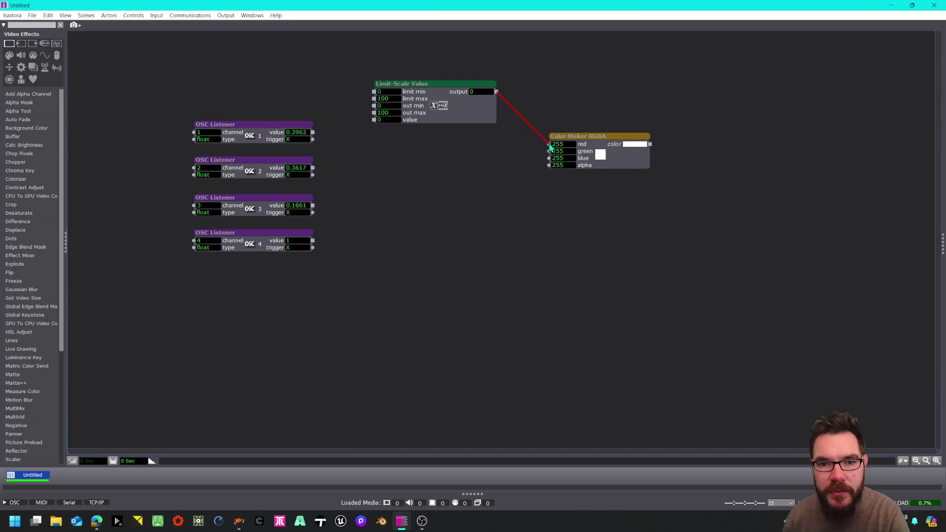
{"action": "left_click", "coordinate": [245, 130]}
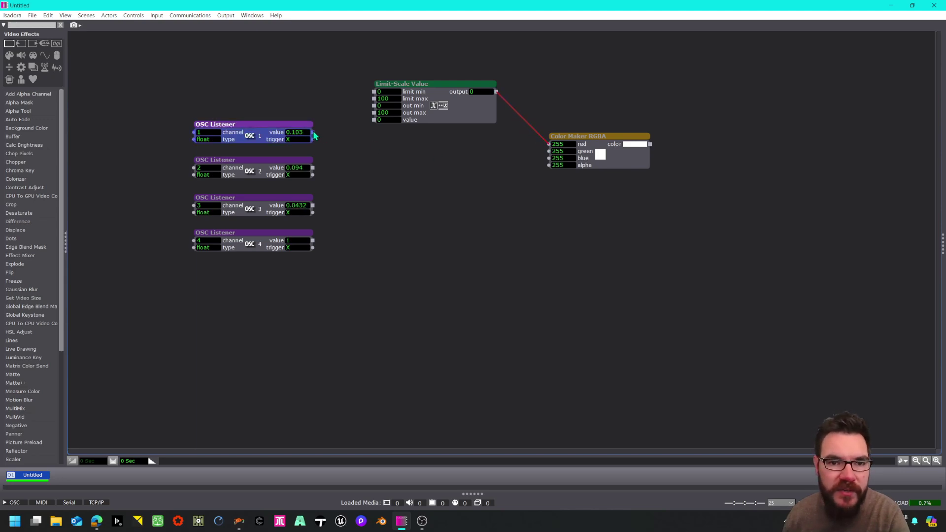
{"action": "left_click_drag", "start_coordinate": [313, 133], "coordinate": [363, 128]}
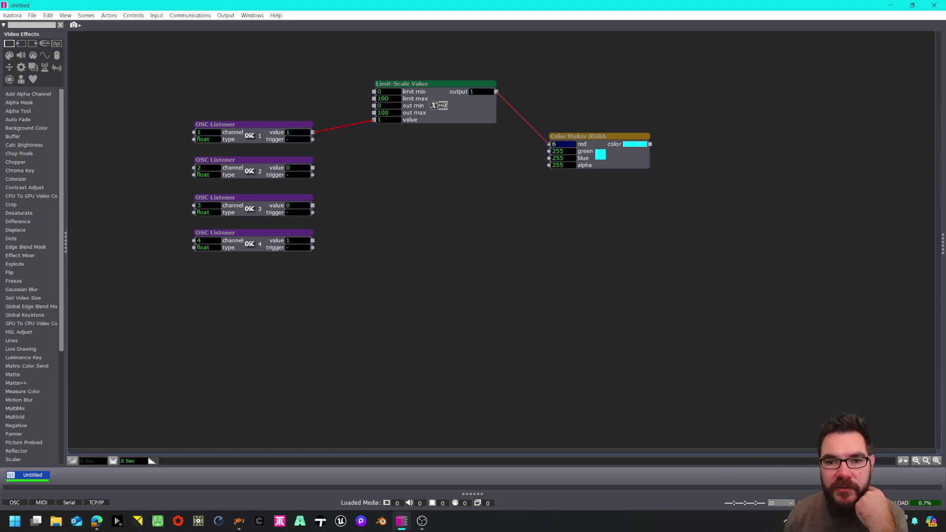
{"action": "left_click_drag", "start_coordinate": [563, 144], "coordinate": [564, 99]}
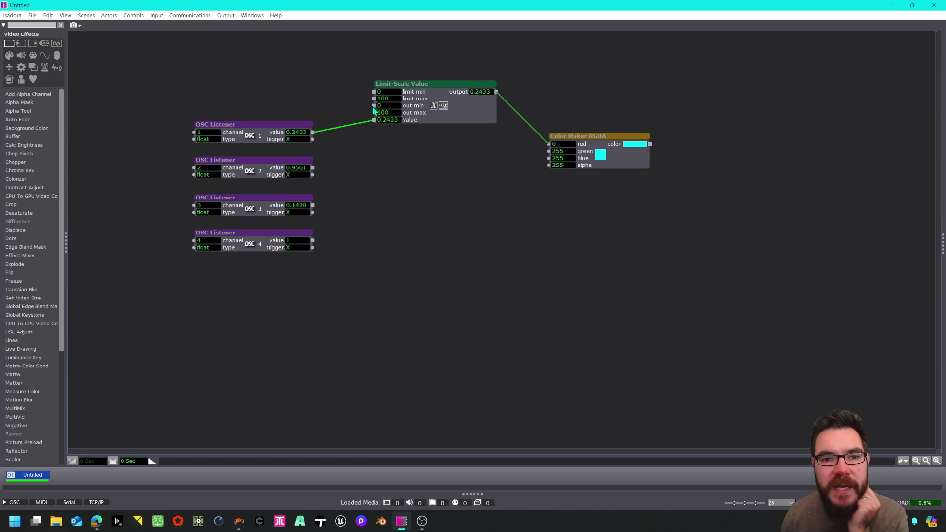
Set the Limit-Scale Value actor's out max to 255 and limit max to 1.
{"action": "left_click", "coordinate": [390, 114]}
{"action": "type", "text": "2"}
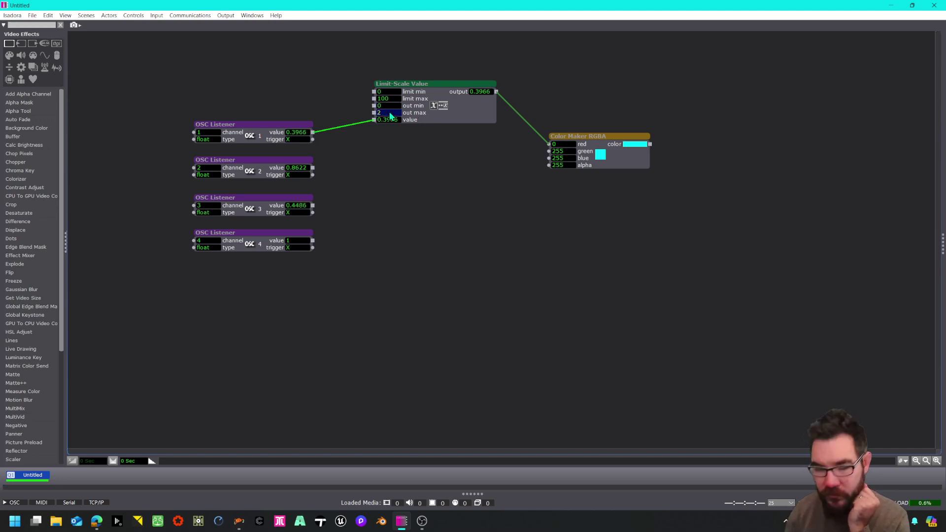
{"action": "type", "text": "55"}
{"action": "key", "text": "Return"}
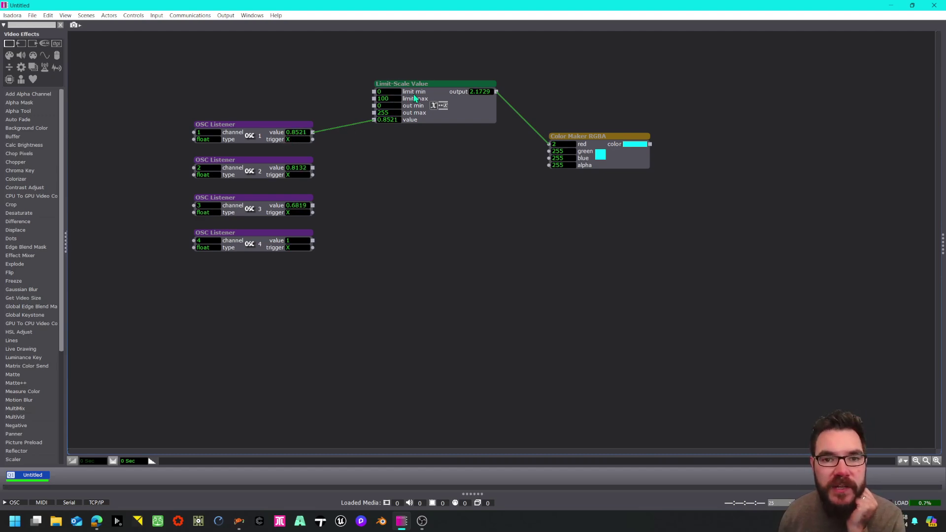
{"action": "left_click", "coordinate": [388, 99]}
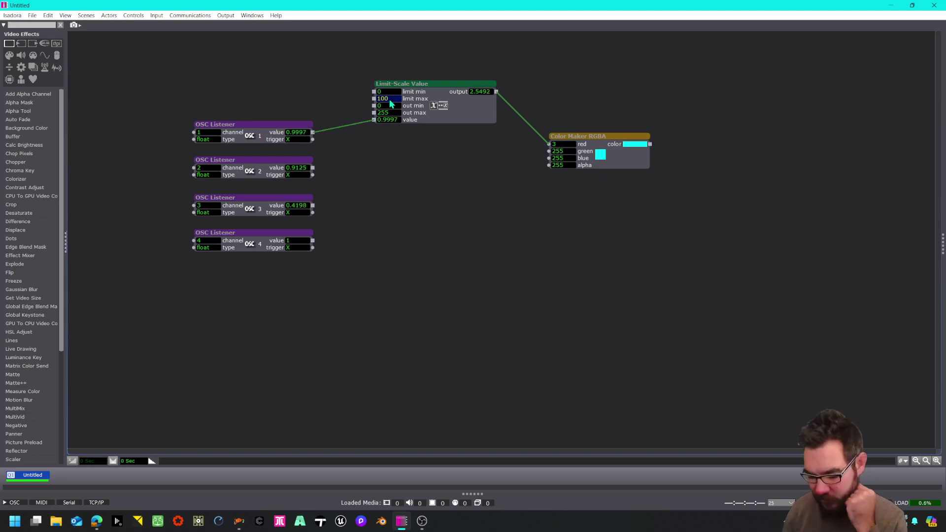
{"action": "type", "text": "1"}
{"action": "key", "text": "Return"}
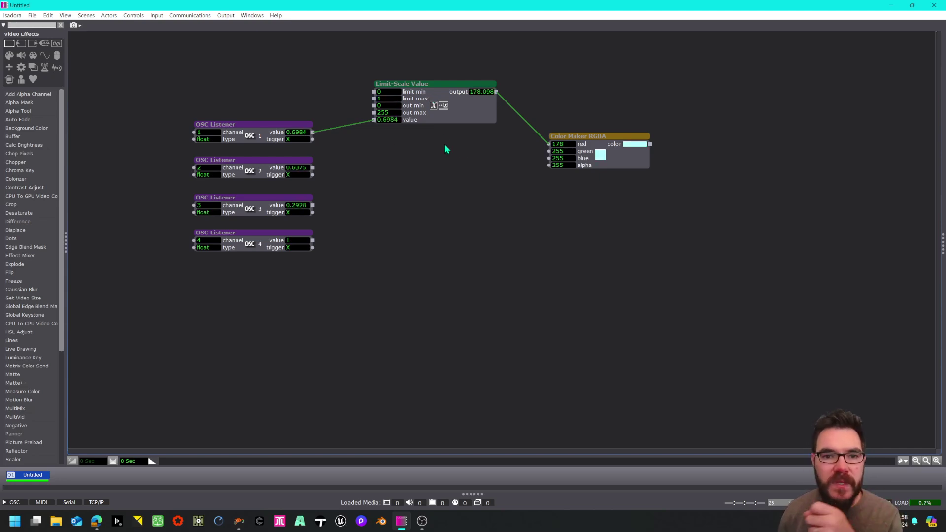
Duplicate the Limit-Scale Value actor below the first and wire the channel 2 listener through it to the Color Maker's green input.
{"action": "left_click_drag", "start_coordinate": [633, 161], "coordinate": [661, 156]}
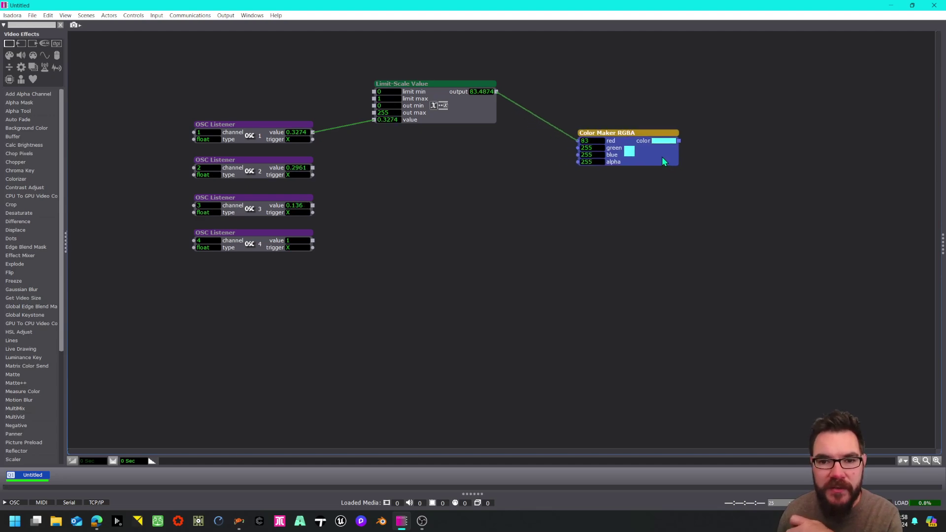
{"action": "left_click", "coordinate": [464, 119]}
{"action": "left_click_drag", "start_coordinate": [483, 117], "coordinate": [481, 163]}
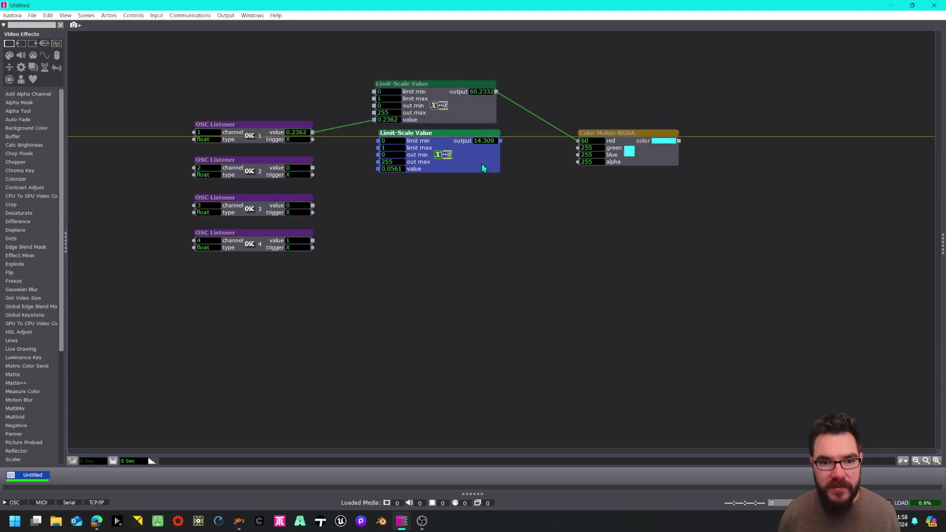
{"action": "left_click_drag", "start_coordinate": [314, 169], "coordinate": [377, 175]}
{"action": "left_click_drag", "start_coordinate": [499, 147], "coordinate": [578, 148]}
Add a third Limit-Scale Value copy below and wire the channel 3 listener through it to the Color Maker's blue input.
{"action": "left_click", "coordinate": [451, 176]}
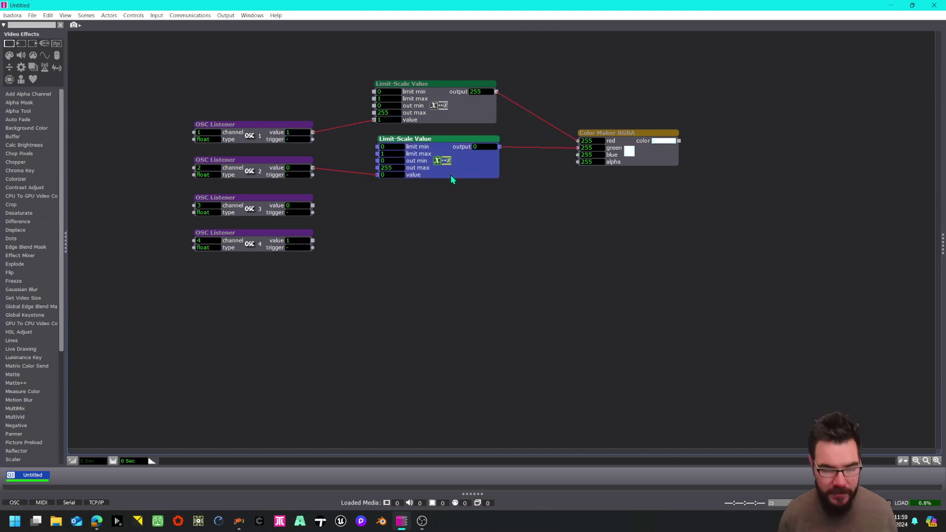
{"action": "left_click_drag", "start_coordinate": [450, 174], "coordinate": [485, 215]}
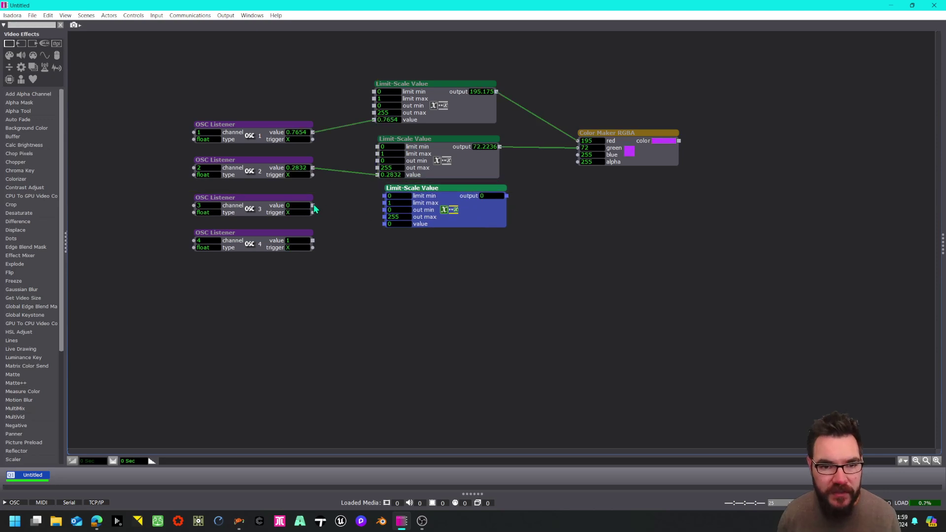
{"action": "left_click_drag", "start_coordinate": [313, 205], "coordinate": [384, 224]}
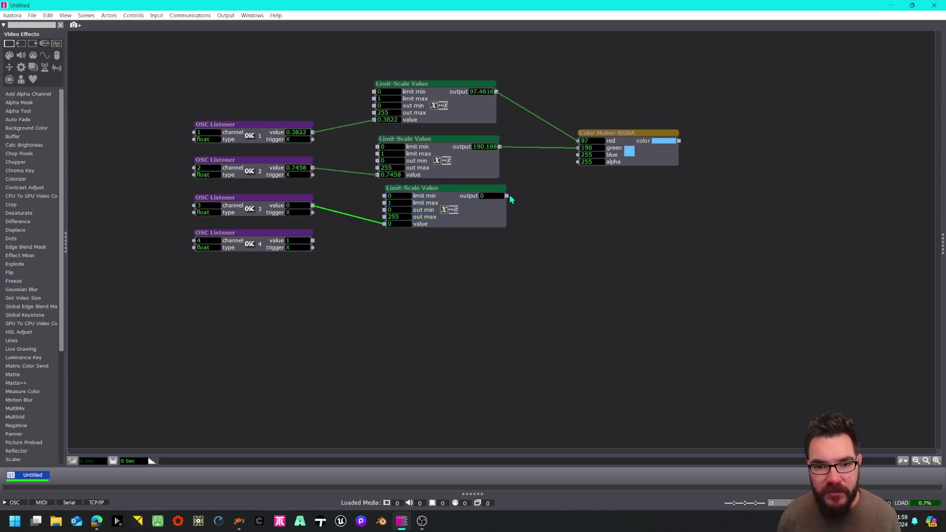
{"action": "left_click_drag", "start_coordinate": [507, 196], "coordinate": [578, 156]}
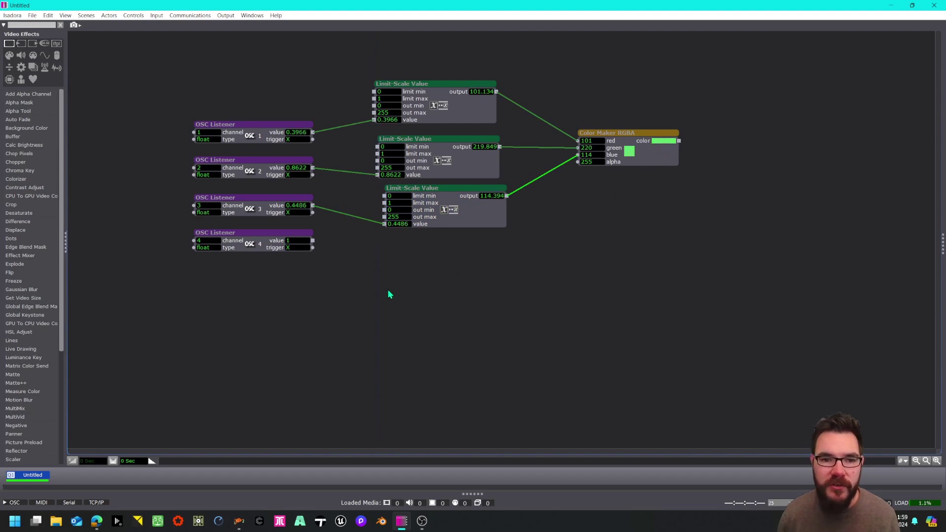
Add a fourth Limit-Scale Value copy below and wire the channel 4 listener through it to the Color Maker's alpha input.
{"action": "left_click", "coordinate": [479, 219]}
{"action": "key", "text": "ctrl+d"}
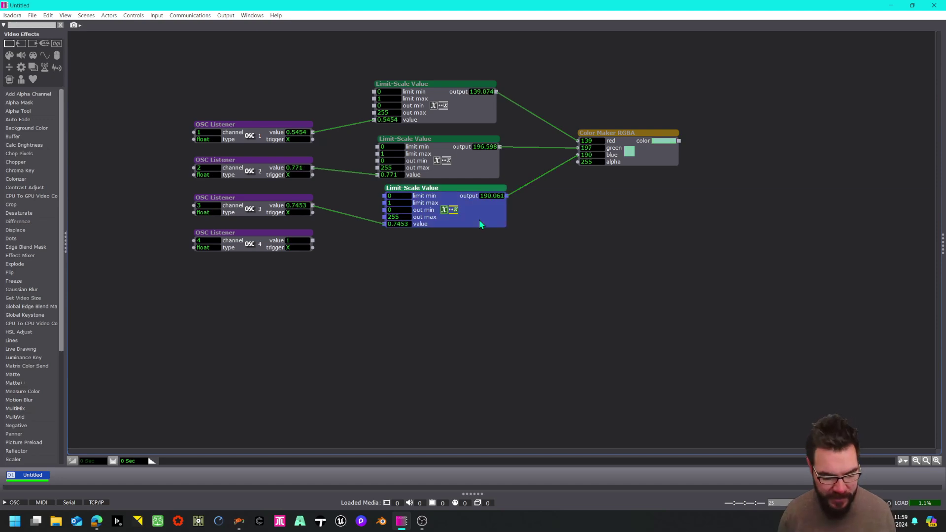
{"action": "left_click_drag", "start_coordinate": [479, 220], "coordinate": [475, 265]}
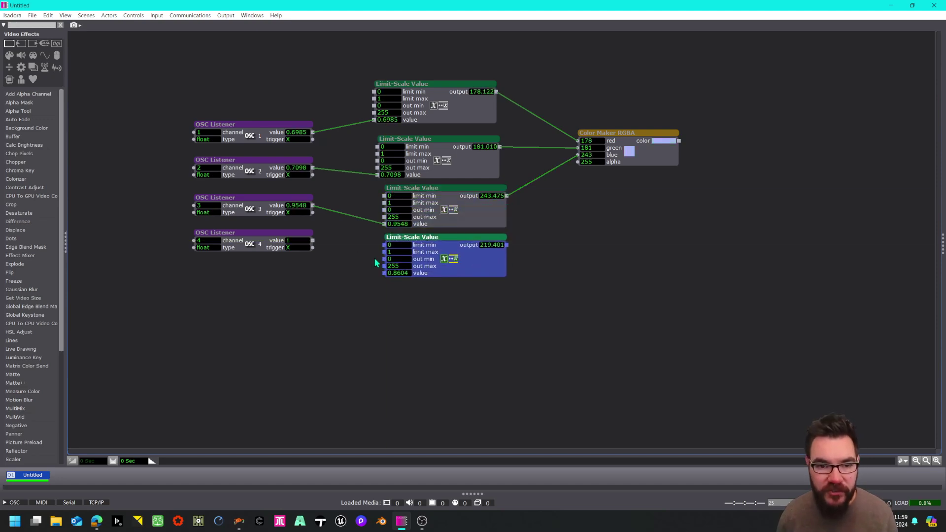
{"action": "left_click_drag", "start_coordinate": [312, 241], "coordinate": [385, 273]}
{"action": "left_click_drag", "start_coordinate": [508, 246], "coordinate": [577, 161]}
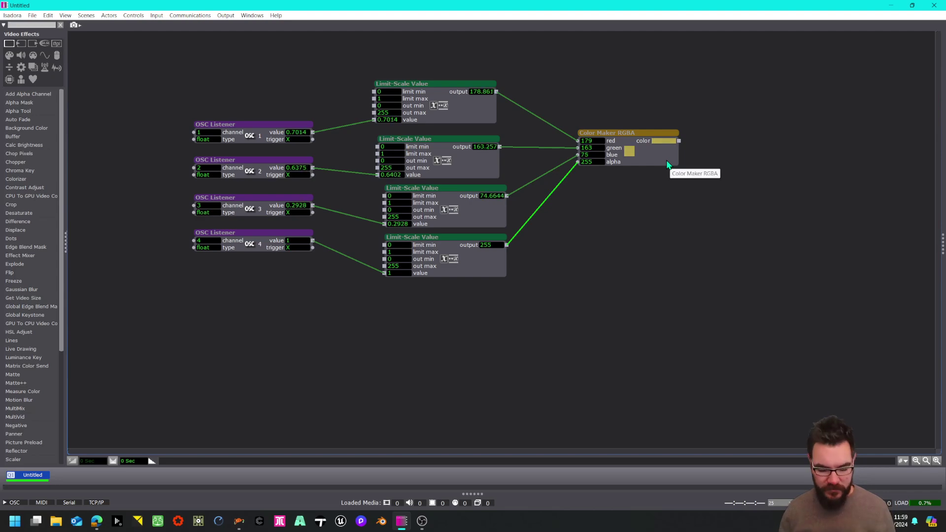
Tile Isadora beside Chataigne and compare the Color Maker RGBA output with the playing color timeline.
{"action": "key", "text": "super+Left"}
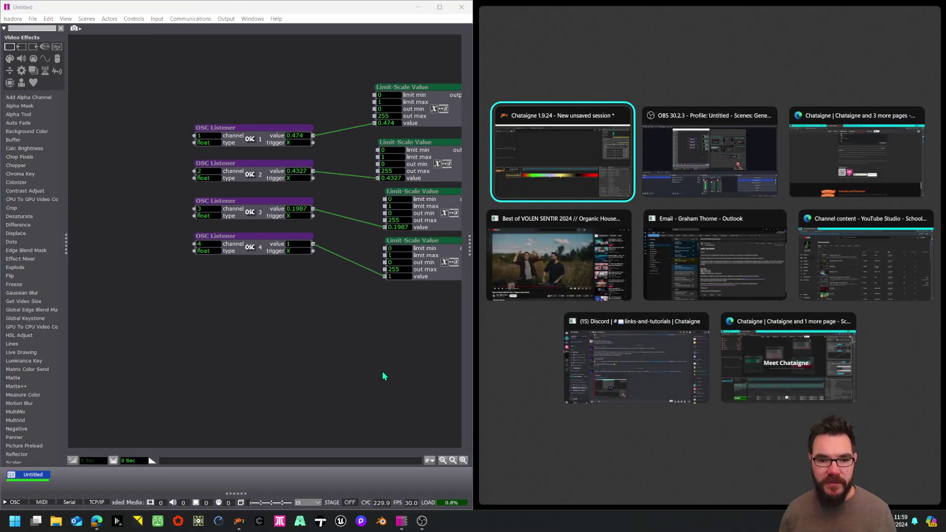
{"action": "left_click", "coordinate": [249, 398]}
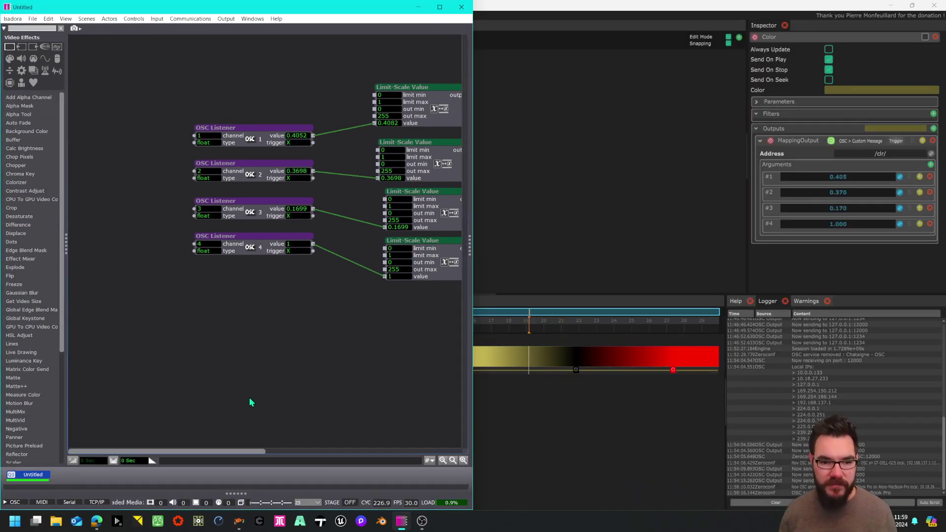
{"action": "left_click_drag", "start_coordinate": [205, 451], "coordinate": [477, 449]}
{"action": "left_click_drag", "start_coordinate": [431, 156], "coordinate": [426, 155]}
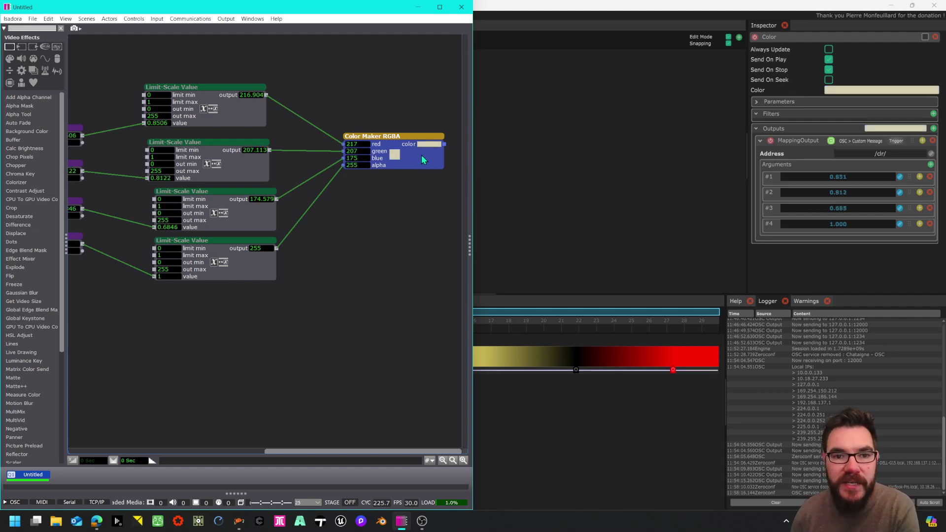
{"action": "left_click_drag", "start_coordinate": [438, 157], "coordinate": [443, 160]}
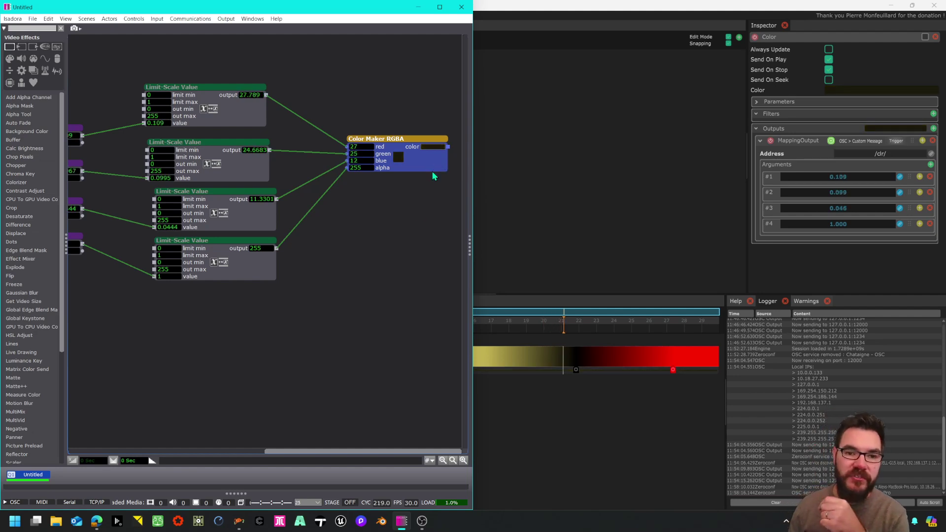
Maximize the Isadora window and move the Color Maker RGBA actor further right of the Limit-Scale Value actors.
{"action": "left_click", "coordinate": [440, 7]}
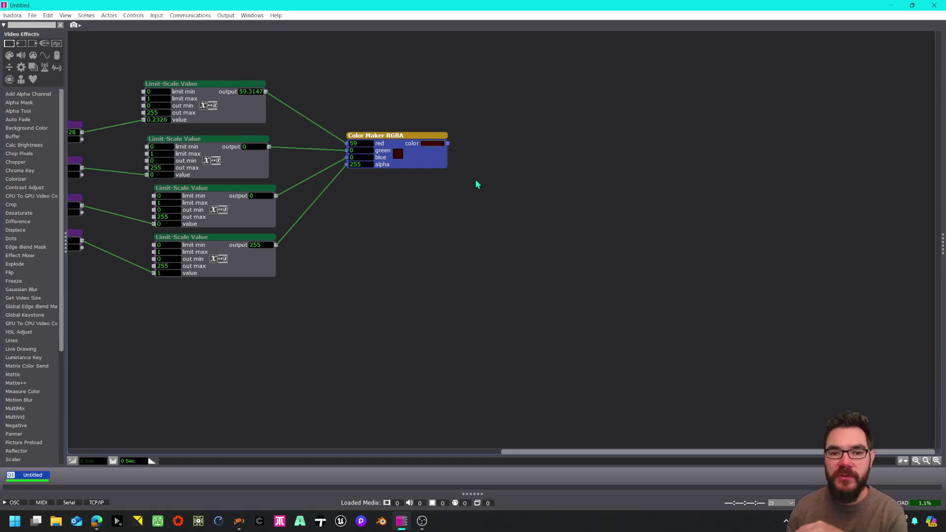
{"action": "left_click_drag", "start_coordinate": [430, 168], "coordinate": [455, 164]}
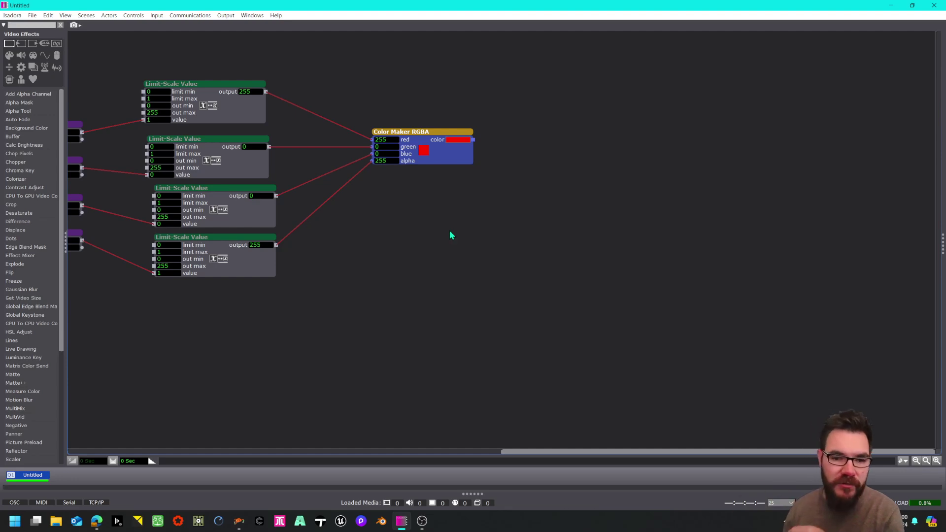
{"action": "left_click_drag", "start_coordinate": [507, 454], "coordinate": [355, 454]}
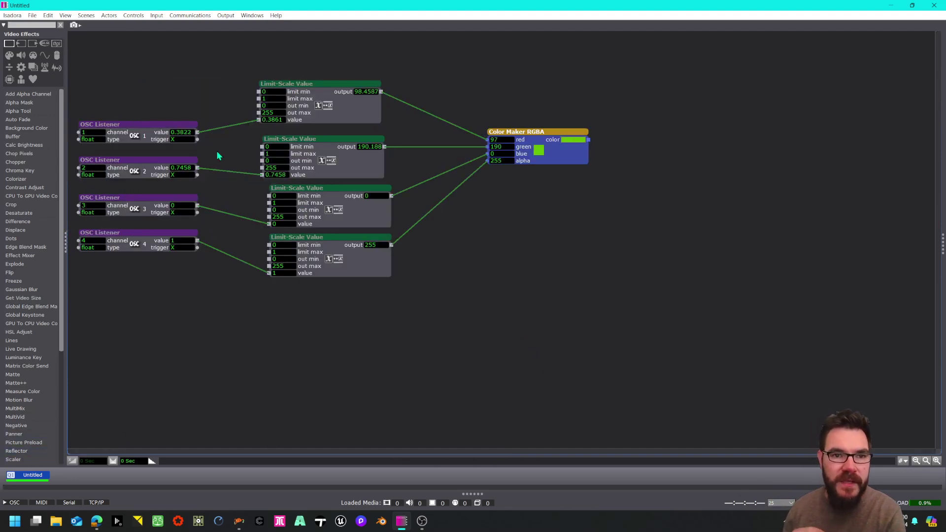
Review the Open Sound Control stream settings for /clr, and check the running color sequence in Chataigne before returning to Isadora.
{"action": "left_click", "coordinate": [190, 16]}
{"action": "left_click", "coordinate": [236, 73]}
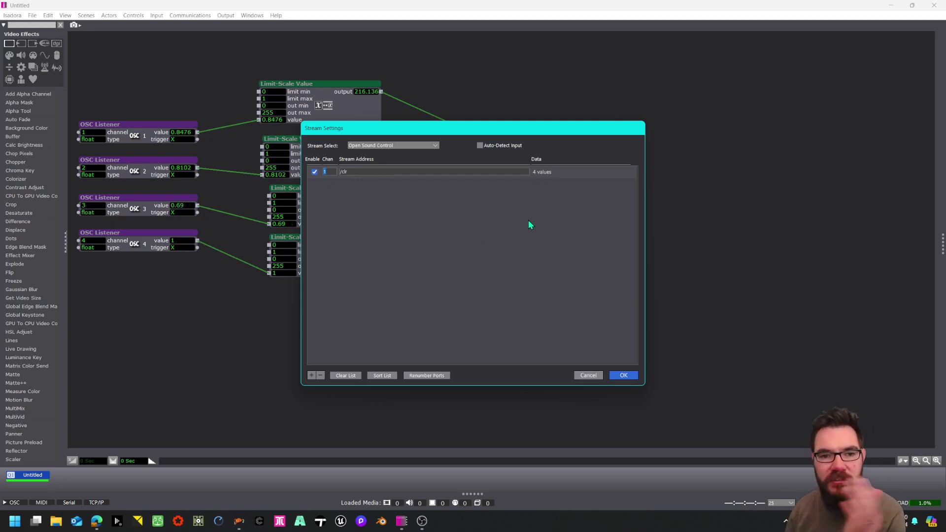
{"action": "left_click", "coordinate": [624, 376]}
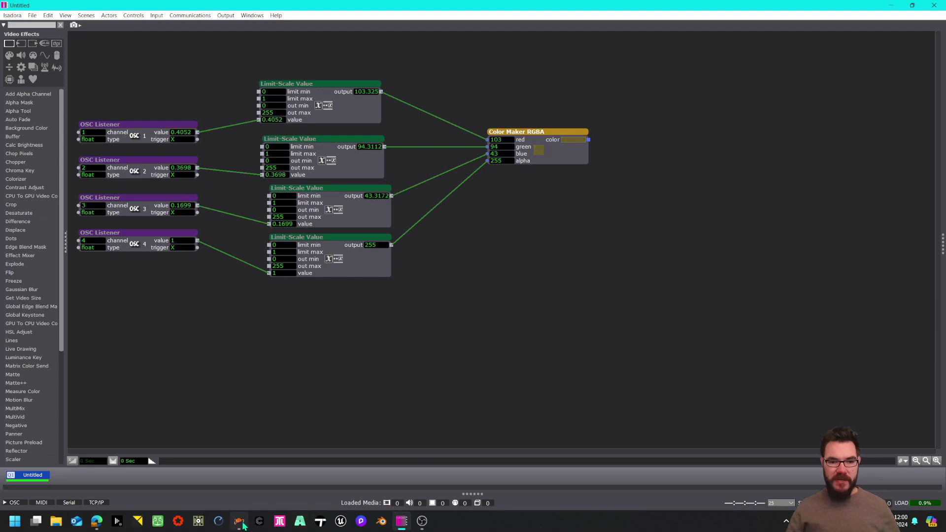
{"action": "key", "text": "alt+Tab"}
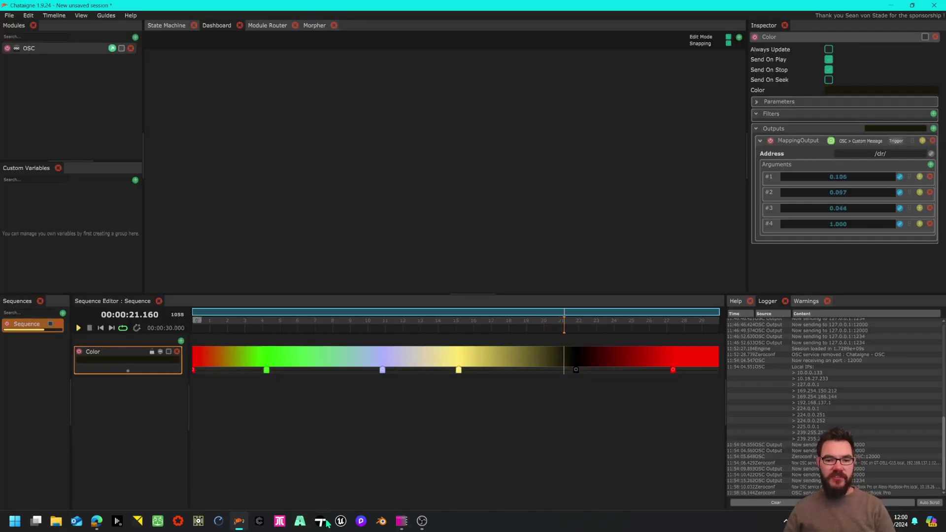
{"action": "left_click", "coordinate": [402, 525]}
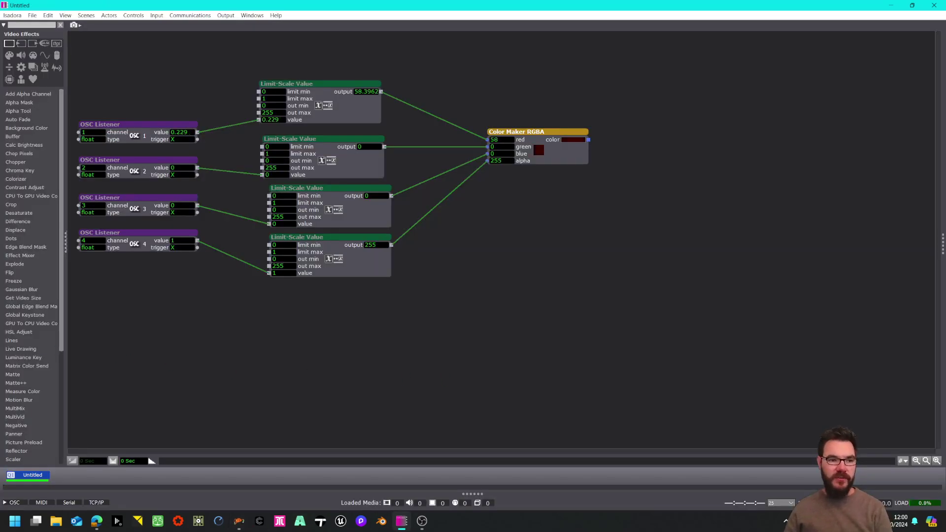